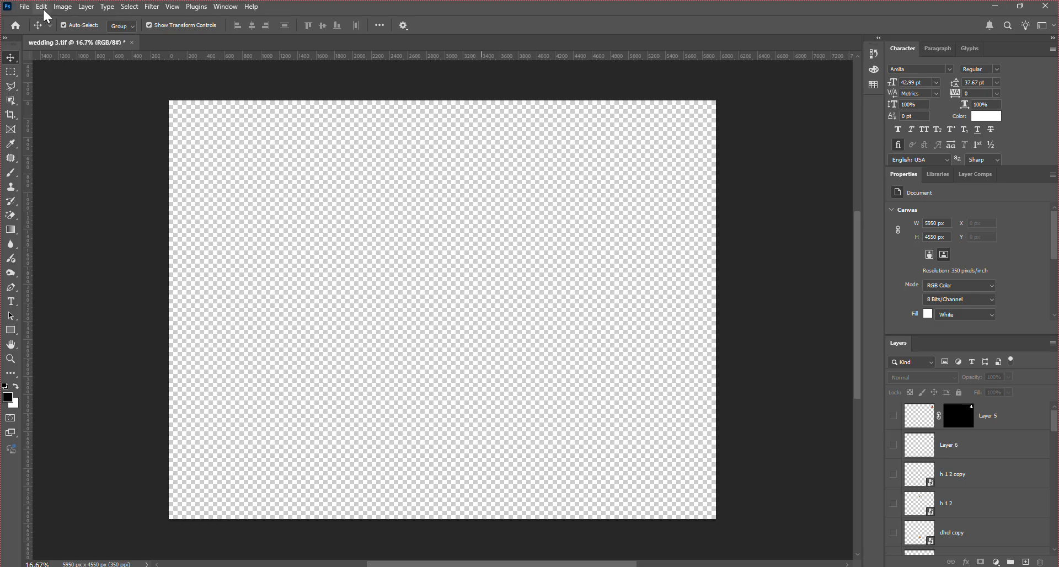
Check the document's width, height and resolution in the Image Size dialog and close it without changes
{"action": "left_click", "coordinate": [74, 6]}
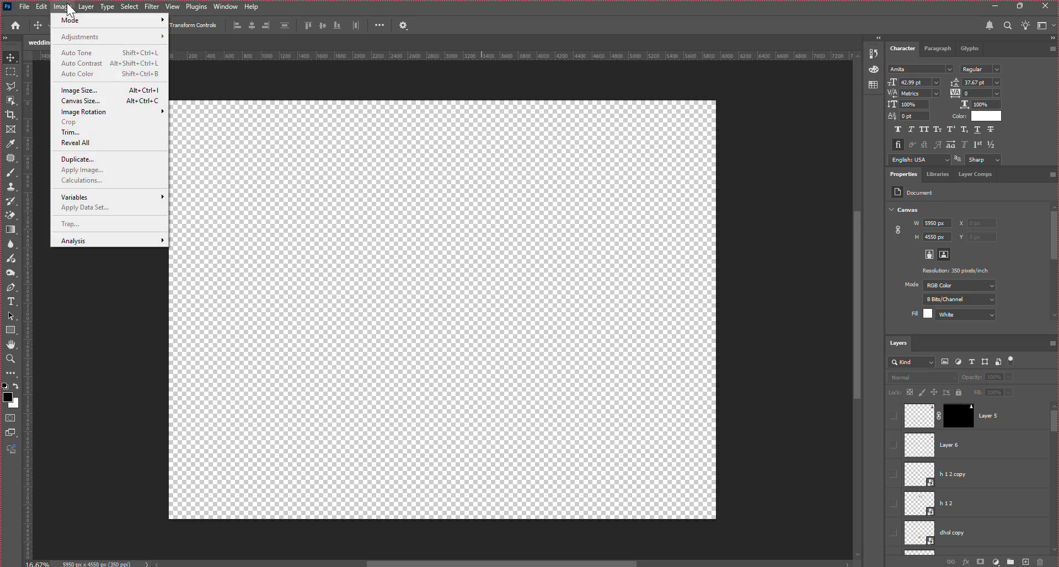
{"action": "left_click", "coordinate": [85, 91]}
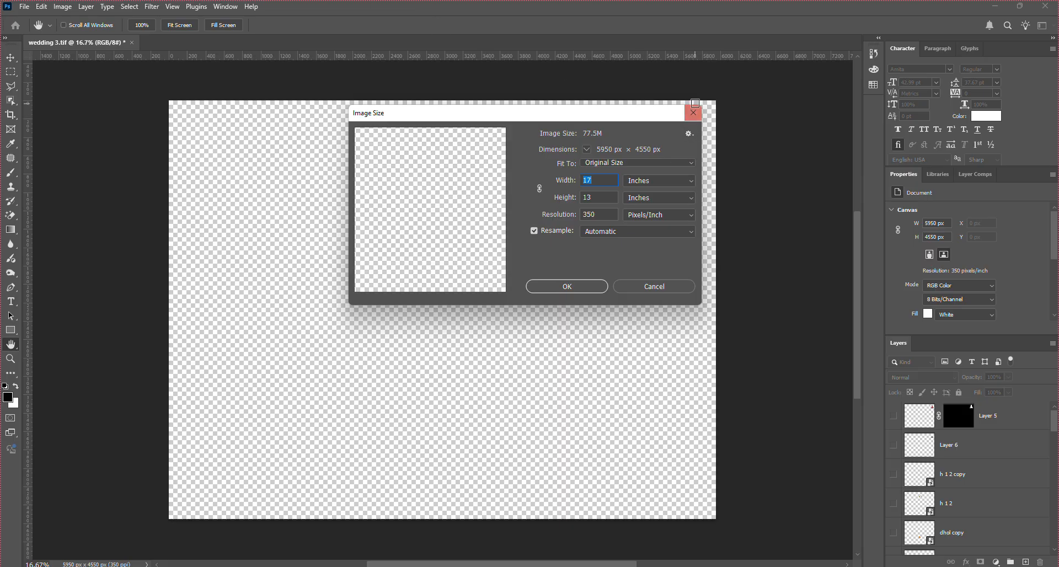
{"action": "left_click", "coordinate": [695, 118]}
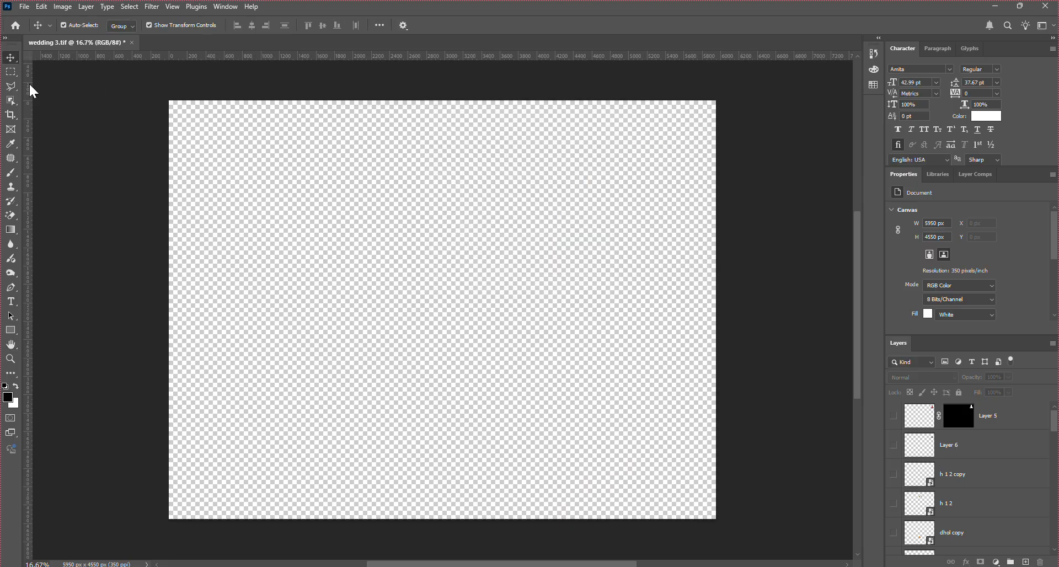
Turn on the visibility of the white Background layer and the nebula image on Layer 1 copy
{"action": "scroll", "coordinate": [955, 441], "scroll_direction": "down", "scroll_amount": 10}
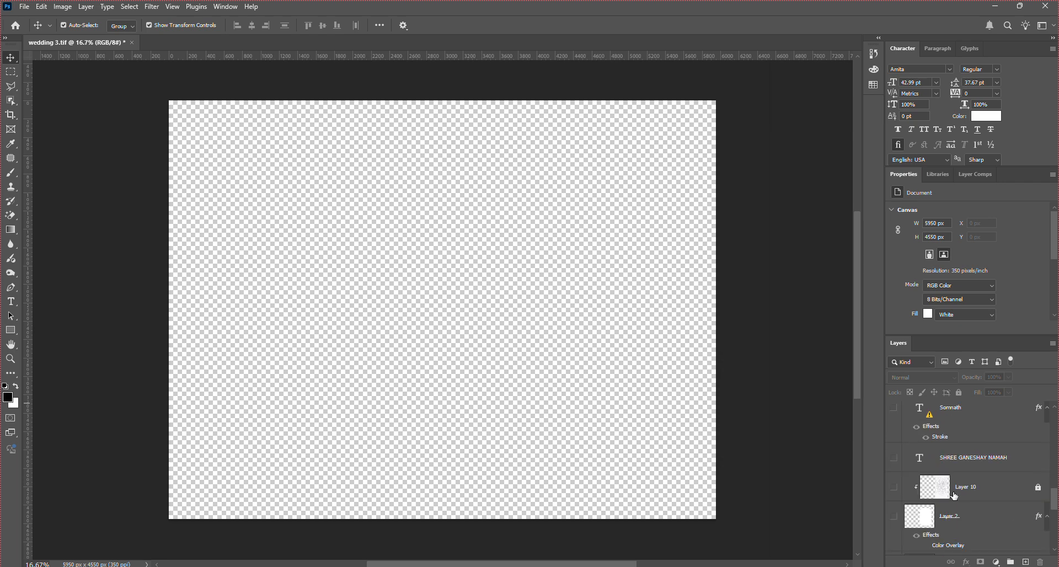
{"action": "scroll", "coordinate": [954, 497], "scroll_direction": "down", "scroll_amount": 4}
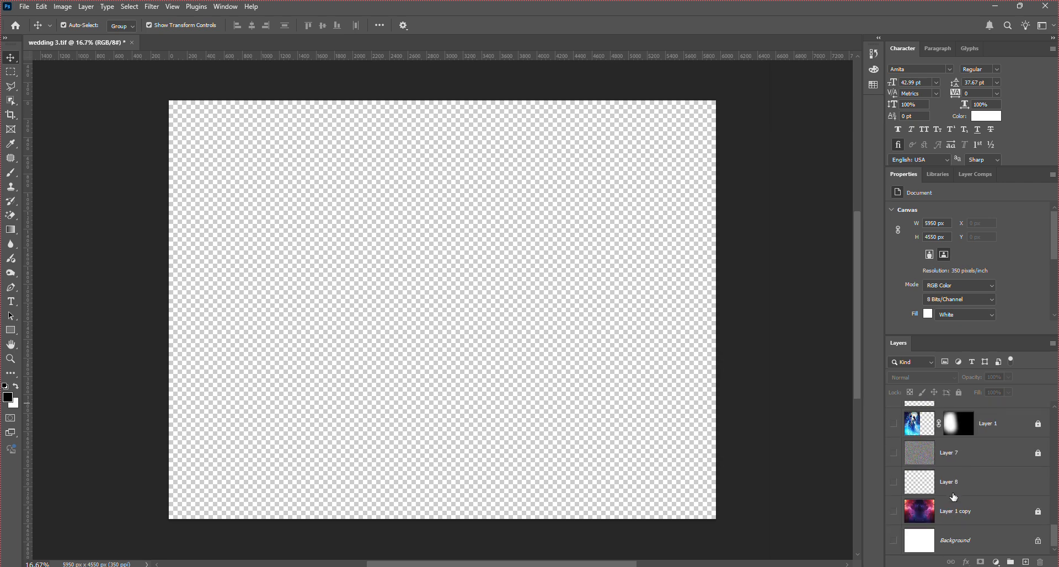
{"action": "left_click", "coordinate": [894, 540]}
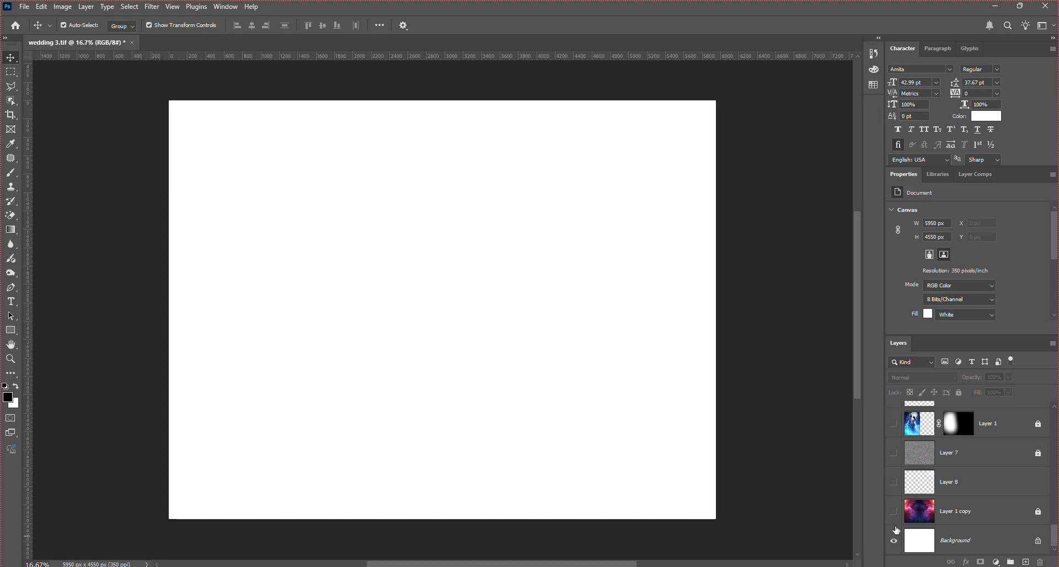
{"action": "left_click", "coordinate": [893, 511]}
{"action": "left_click", "coordinate": [789, 251]}
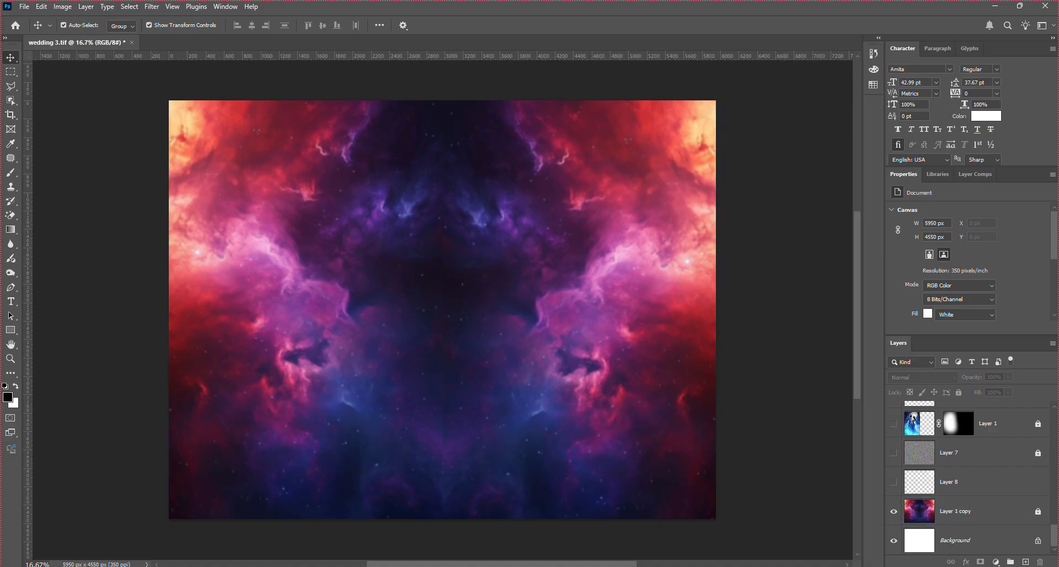
Turn on the visibility of Layer 8, the Layer 7 texture and the masked couple artwork on Layer 1
{"action": "left_click", "coordinate": [894, 482]}
{"action": "left_click", "coordinate": [893, 452]}
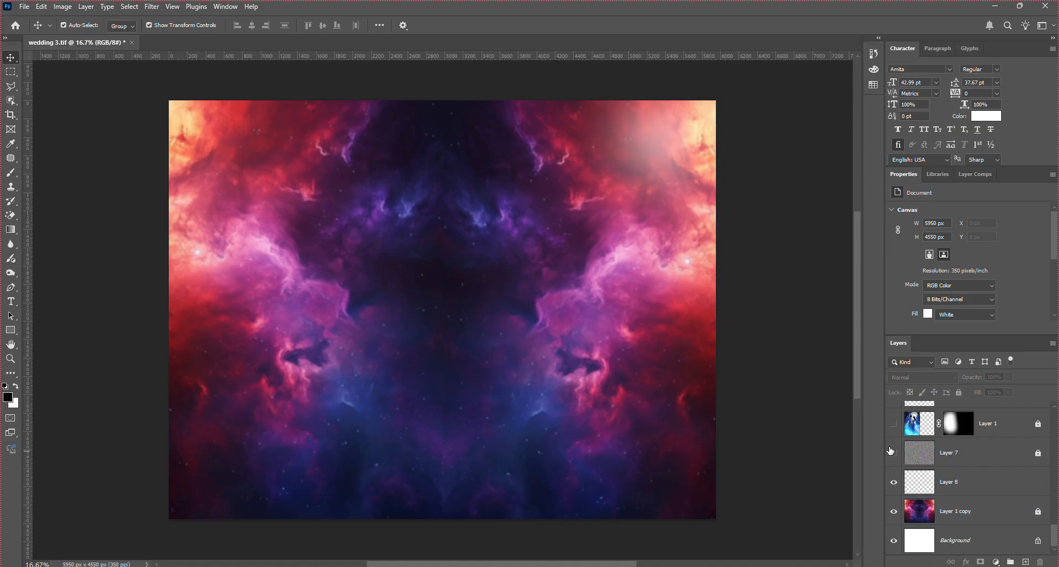
{"action": "scroll", "coordinate": [510, 409], "scroll_direction": "up", "scroll_amount": 3}
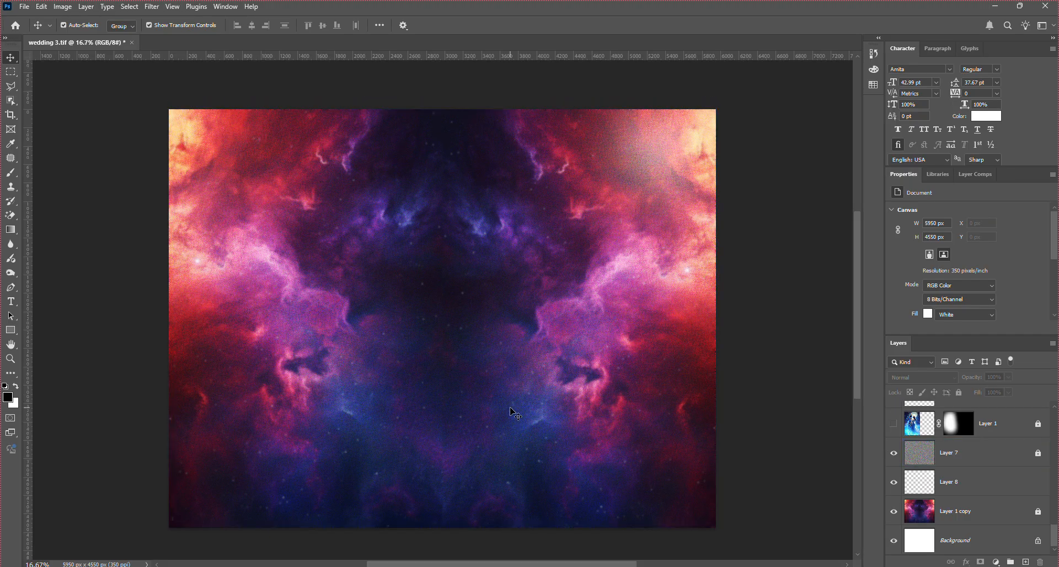
{"action": "scroll", "coordinate": [511, 409], "scroll_direction": "down", "scroll_amount": 4}
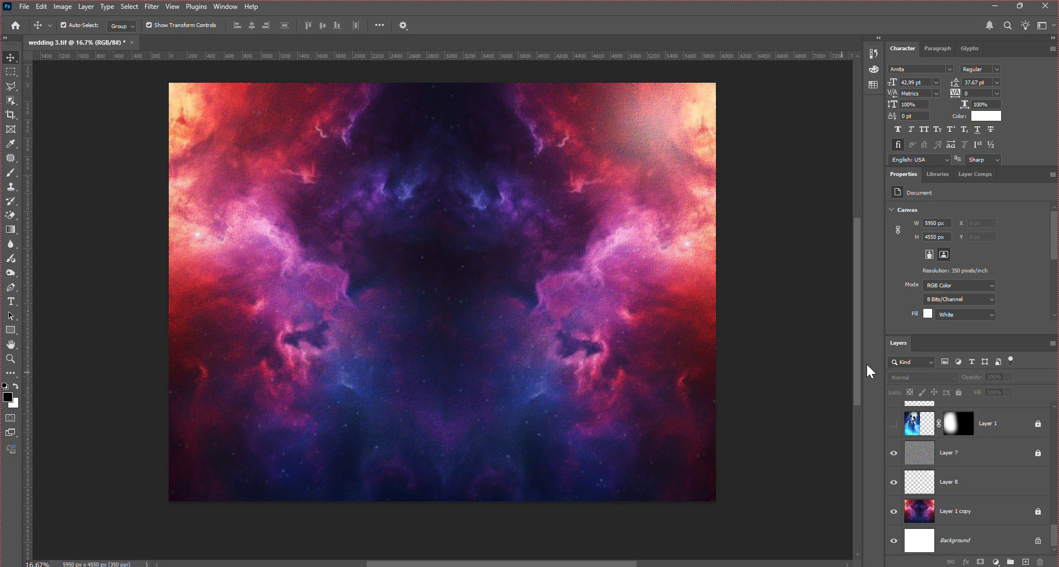
{"action": "left_click", "coordinate": [894, 423]}
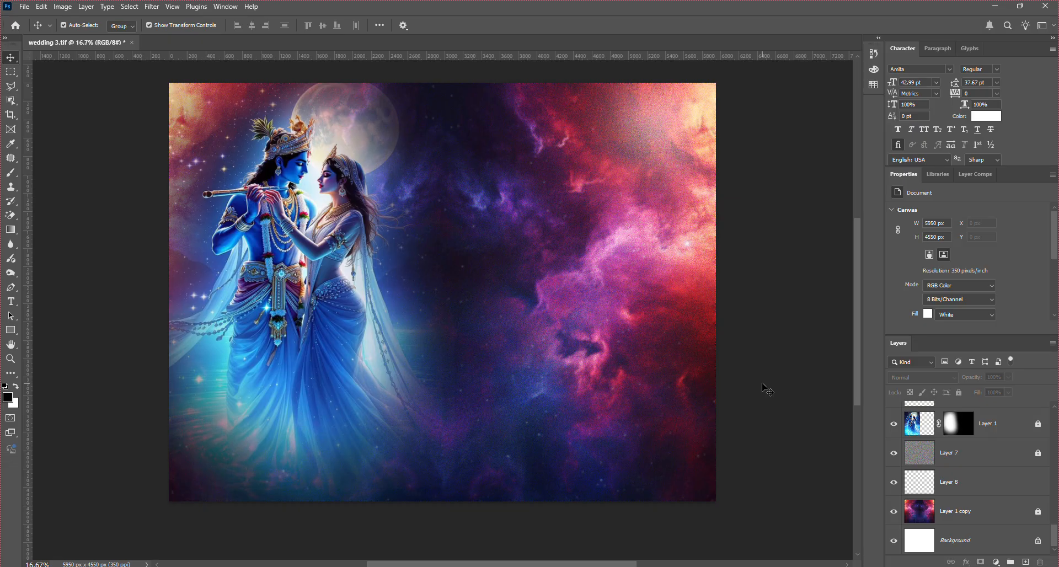
{"action": "left_click", "coordinate": [987, 424]}
Turn on the visibility of the glow layers Layer 9, Layer 9 copy and Layer 9 copy 2
{"action": "scroll", "coordinate": [937, 461], "scroll_direction": "up", "scroll_amount": 2}
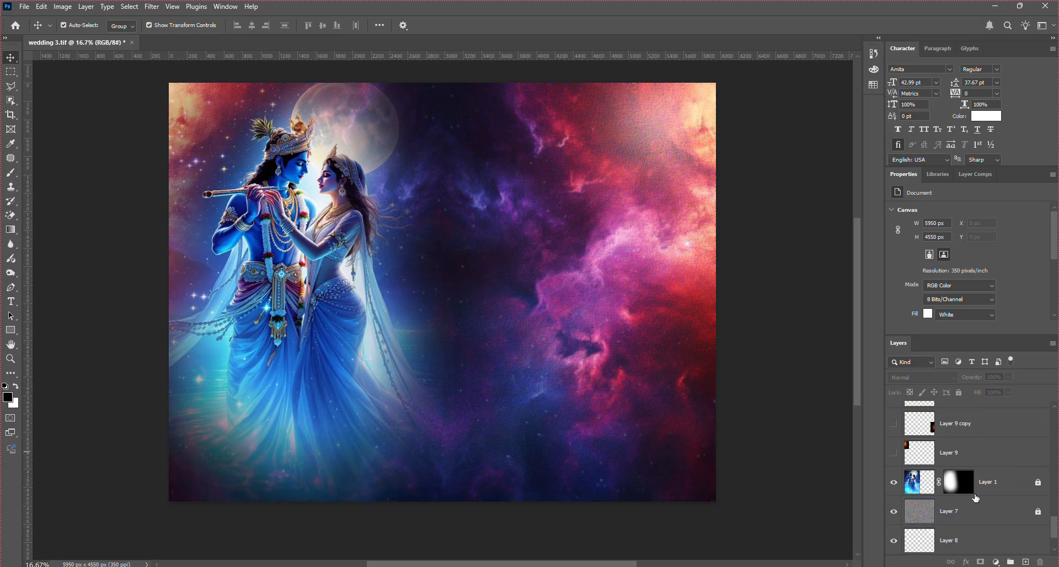
{"action": "left_click", "coordinate": [937, 460]}
{"action": "left_click", "coordinate": [893, 453]}
{"action": "scroll", "coordinate": [926, 512], "scroll_direction": "up", "scroll_amount": 2}
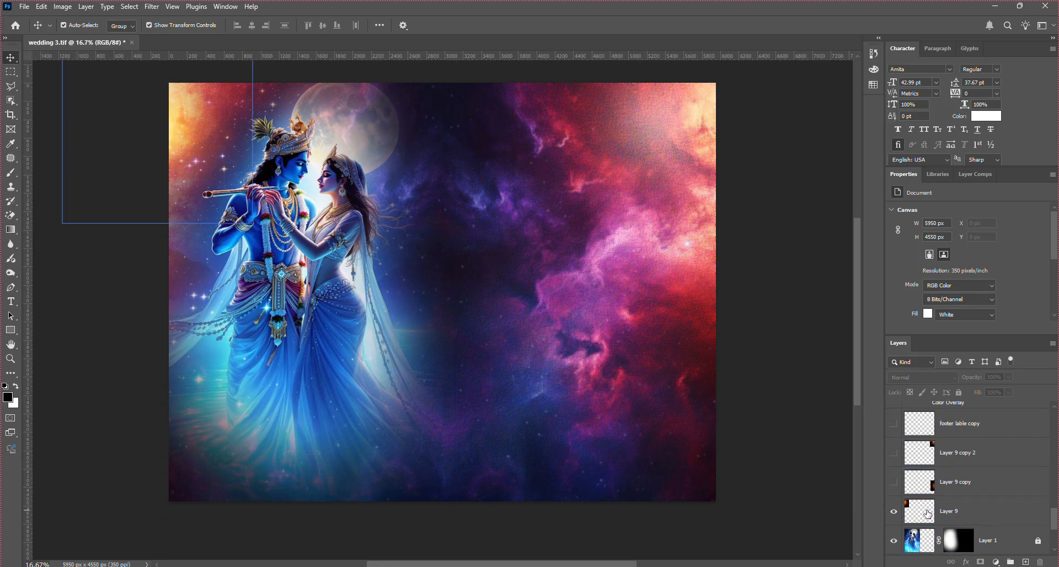
{"action": "left_click", "coordinate": [894, 482]}
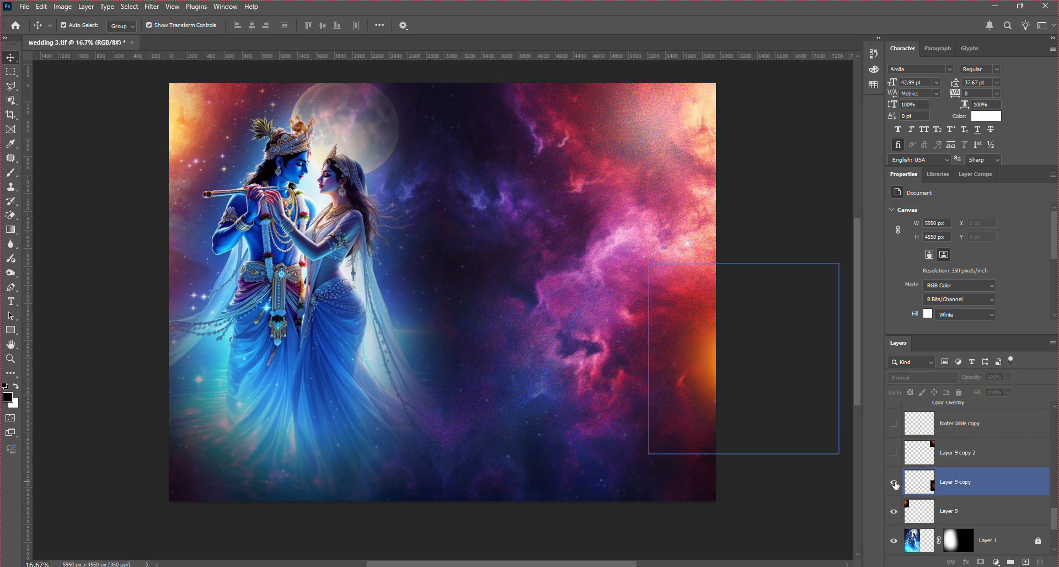
{"action": "left_click", "coordinate": [970, 487]}
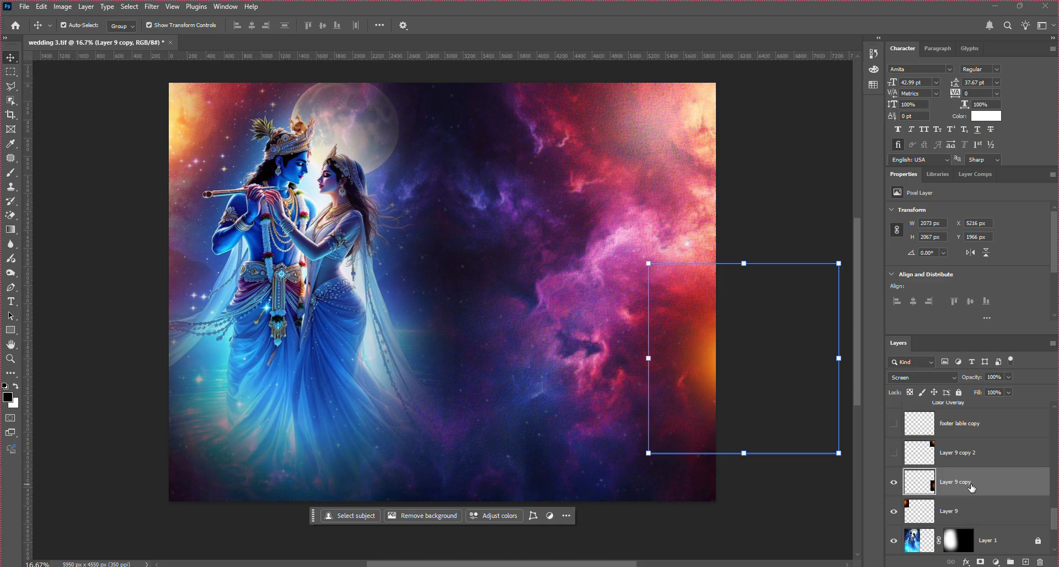
{"action": "left_click", "coordinate": [893, 454]}
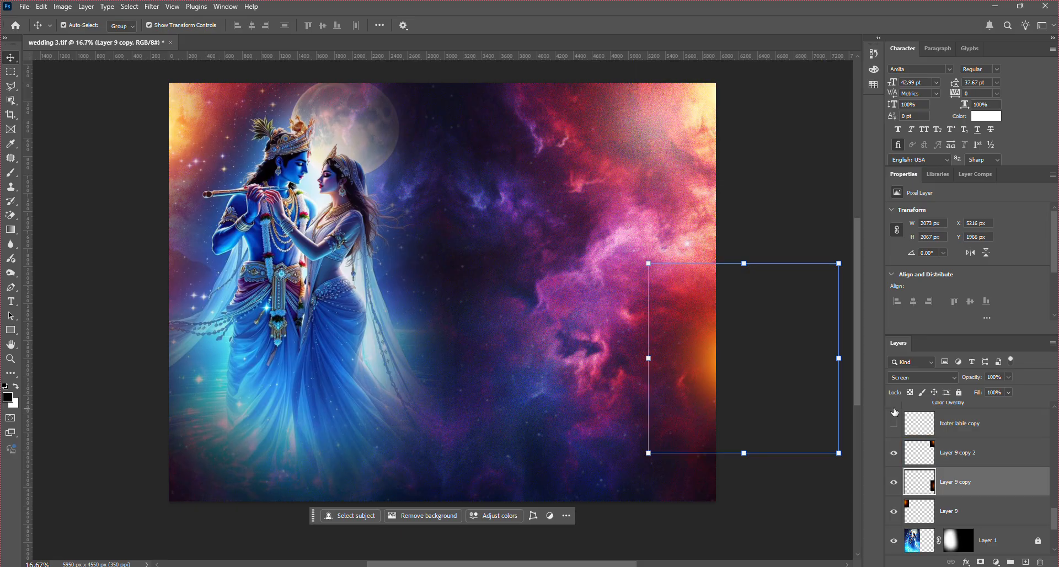
Turn on the visibility of the footer lable copy layer and select Layer 9 copy 2
{"action": "left_click", "coordinate": [894, 425]}
{"action": "scroll", "coordinate": [904, 457], "scroll_direction": "up", "scroll_amount": 3}
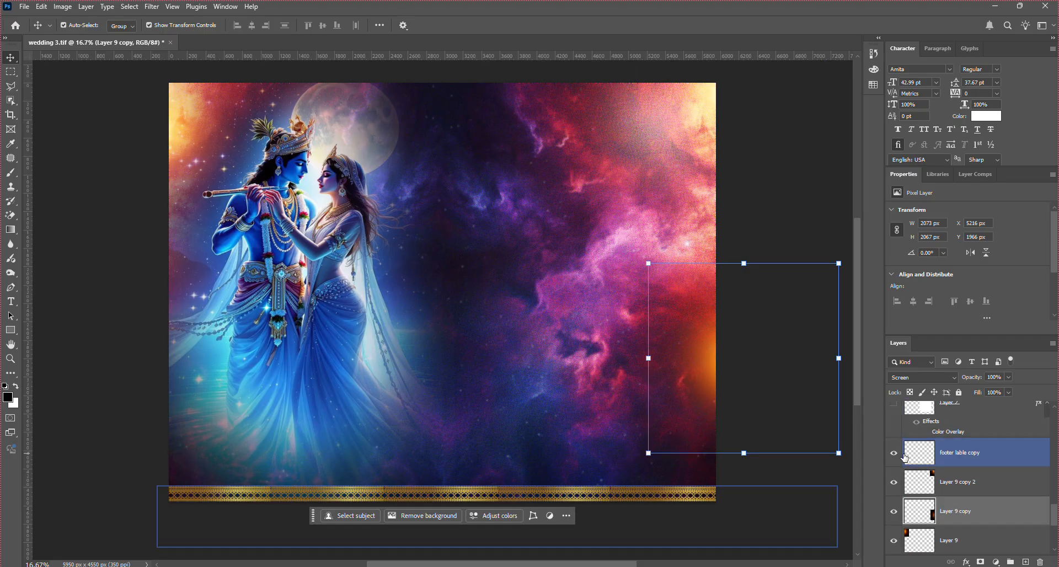
{"action": "scroll", "coordinate": [907, 461], "scroll_direction": "down", "scroll_amount": 3}
{"action": "scroll", "coordinate": [909, 469], "scroll_direction": "down", "scroll_amount": 1}
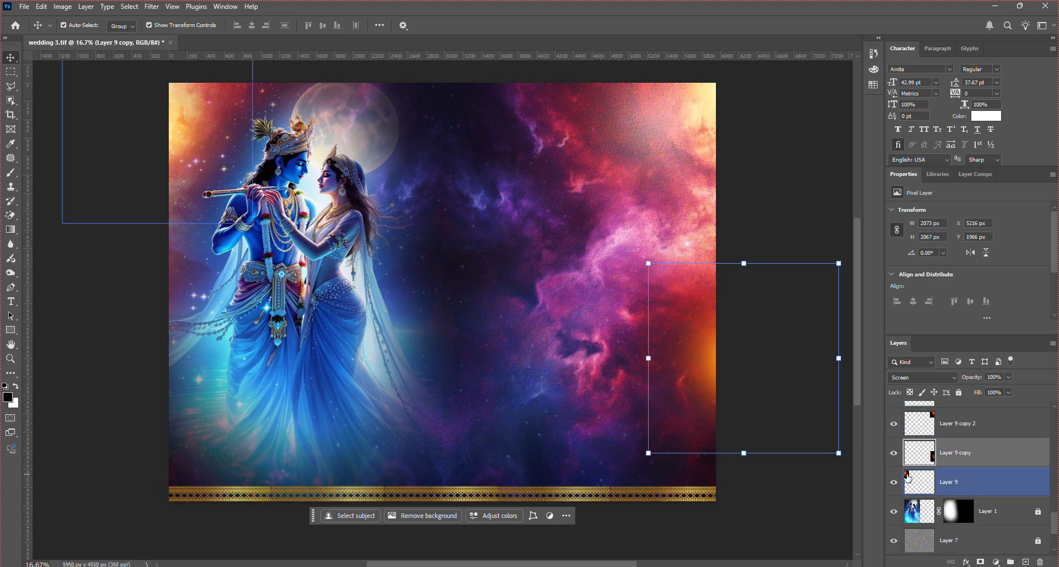
{"action": "scroll", "coordinate": [910, 485], "scroll_direction": "up", "scroll_amount": 1}
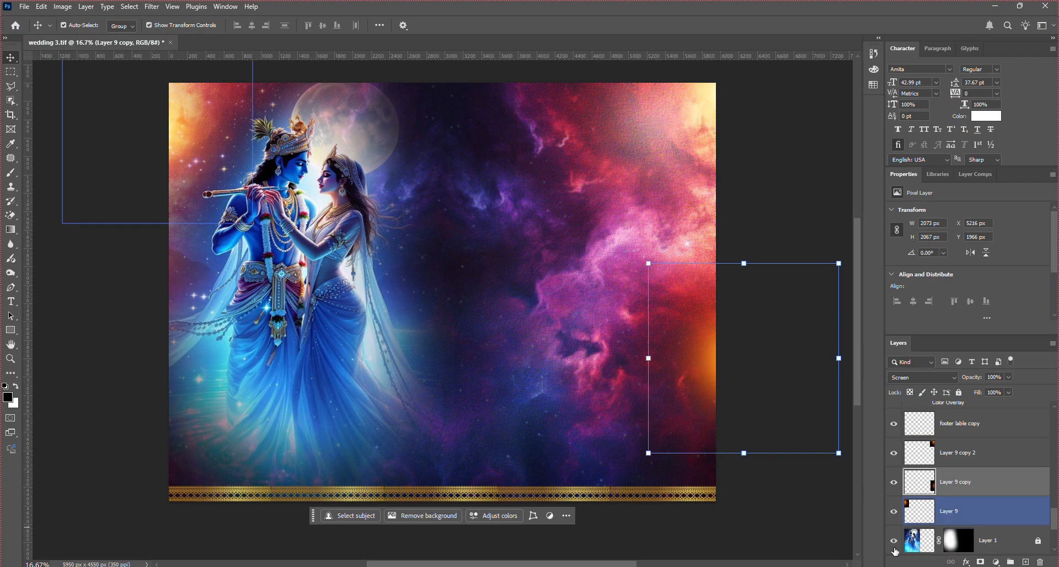
{"action": "left_click", "coordinate": [971, 452]}
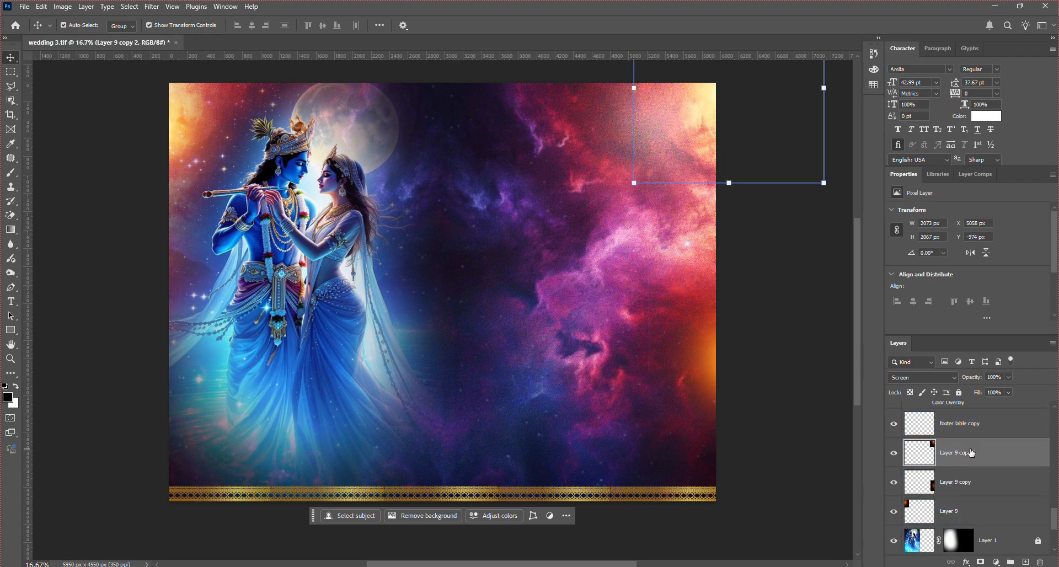
Toggle the footer lable copy layer off and on to compare the gold border, leaving it visible with no layer selected
{"action": "scroll", "coordinate": [972, 453], "scroll_direction": "up", "scroll_amount": 1}
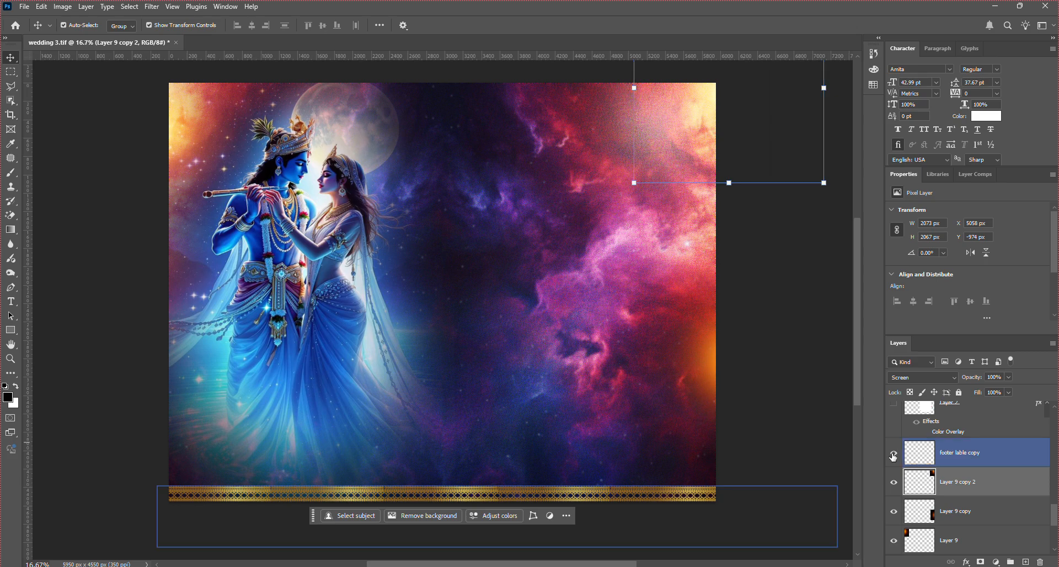
{"action": "scroll", "coordinate": [894, 458], "scroll_direction": "up", "scroll_amount": 1}
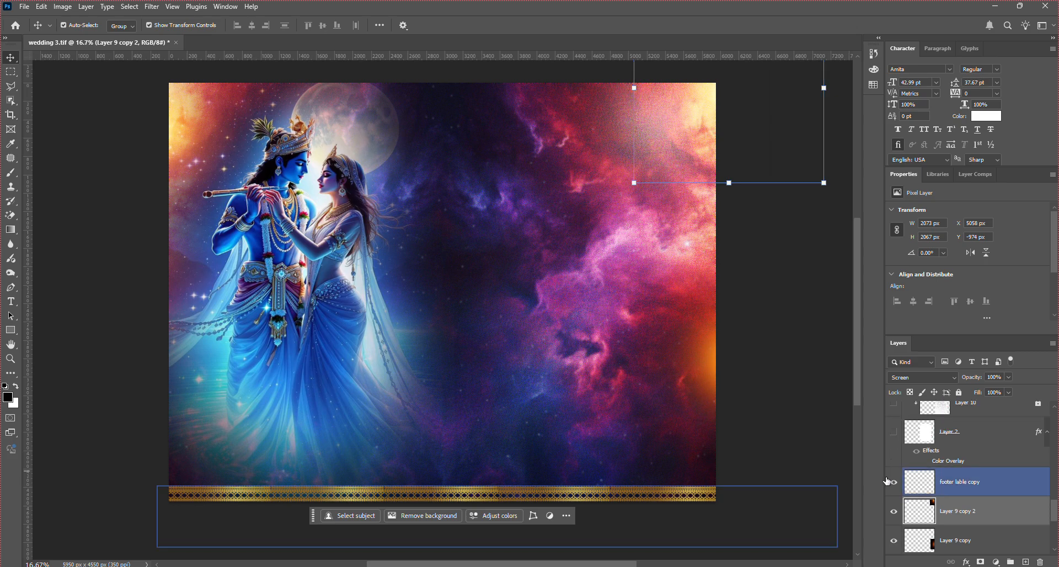
{"action": "left_click", "coordinate": [893, 482]}
{"action": "left_click", "coordinate": [893, 482]}
{"action": "left_click", "coordinate": [805, 435]}
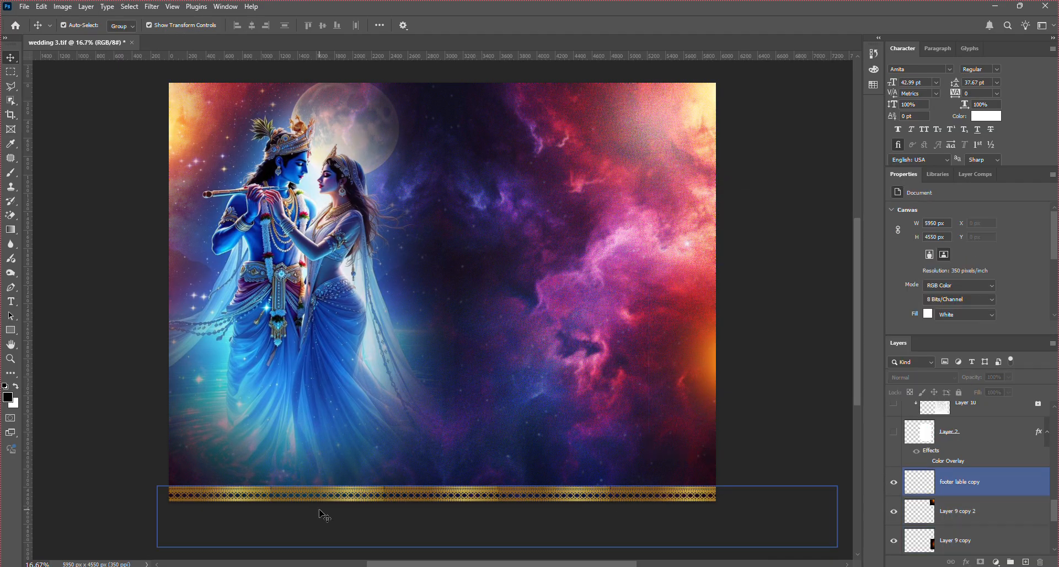
{"action": "left_click", "coordinate": [894, 482]}
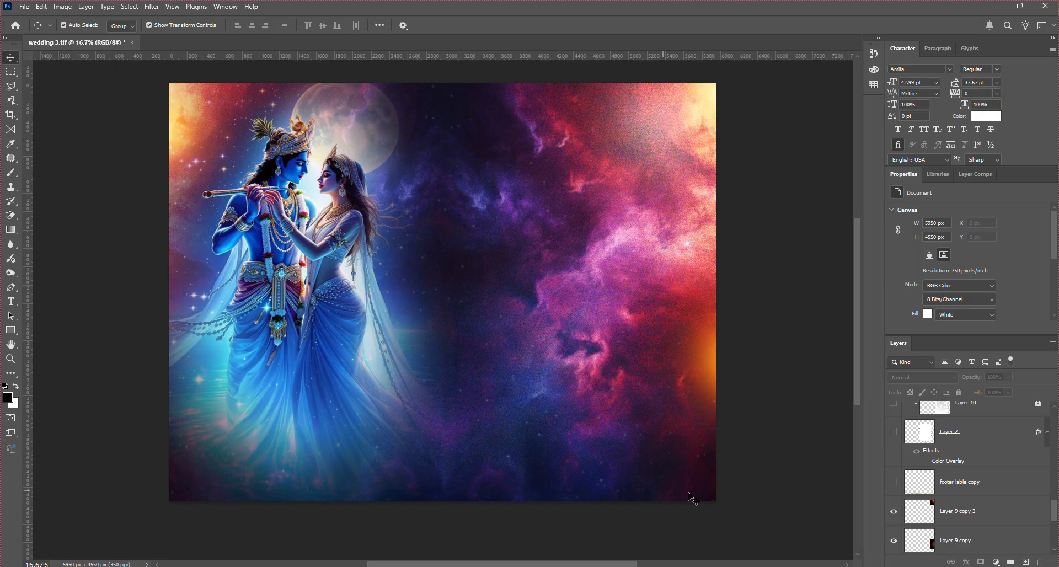
{"action": "left_click", "coordinate": [898, 499]}
{"action": "left_click", "coordinate": [893, 482]}
{"action": "left_click", "coordinate": [830, 444]}
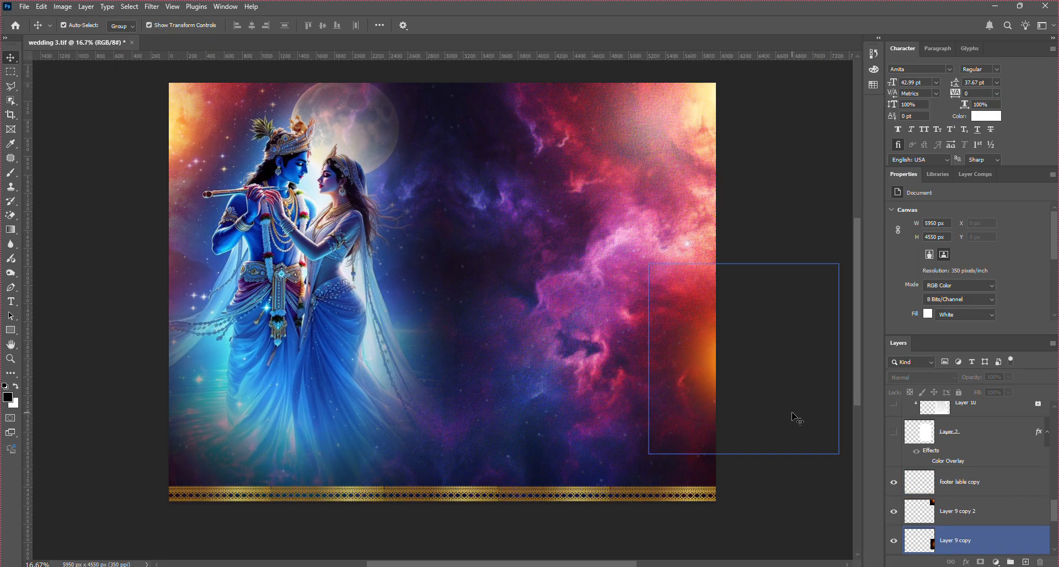
{"action": "left_click", "coordinate": [770, 524]}
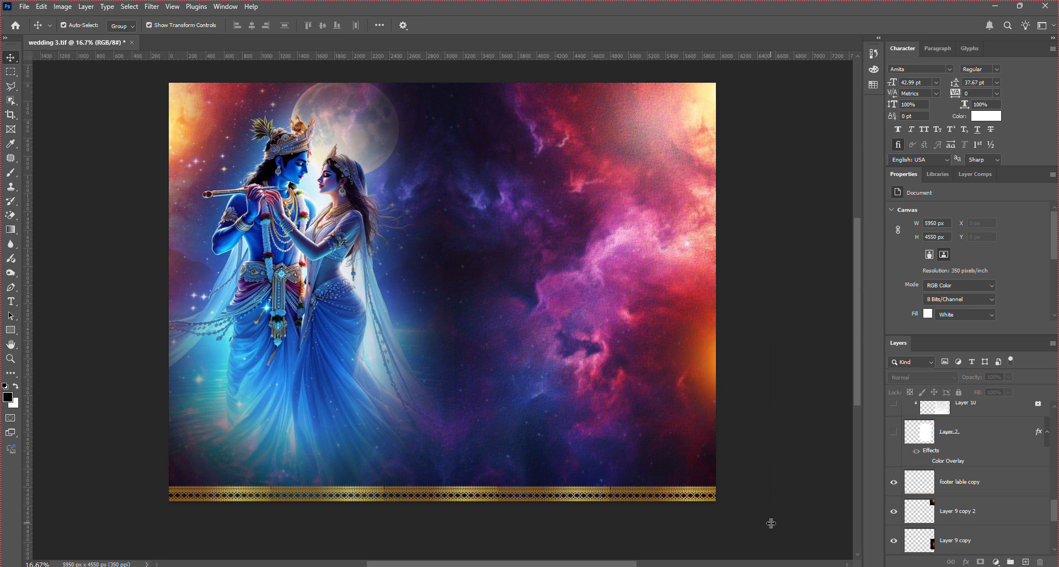
Turn on the visibility of the white frame on Layer 2 and its clipped floral pattern on Layer 10
{"action": "scroll", "coordinate": [893, 486], "scroll_direction": "up", "scroll_amount": 1}
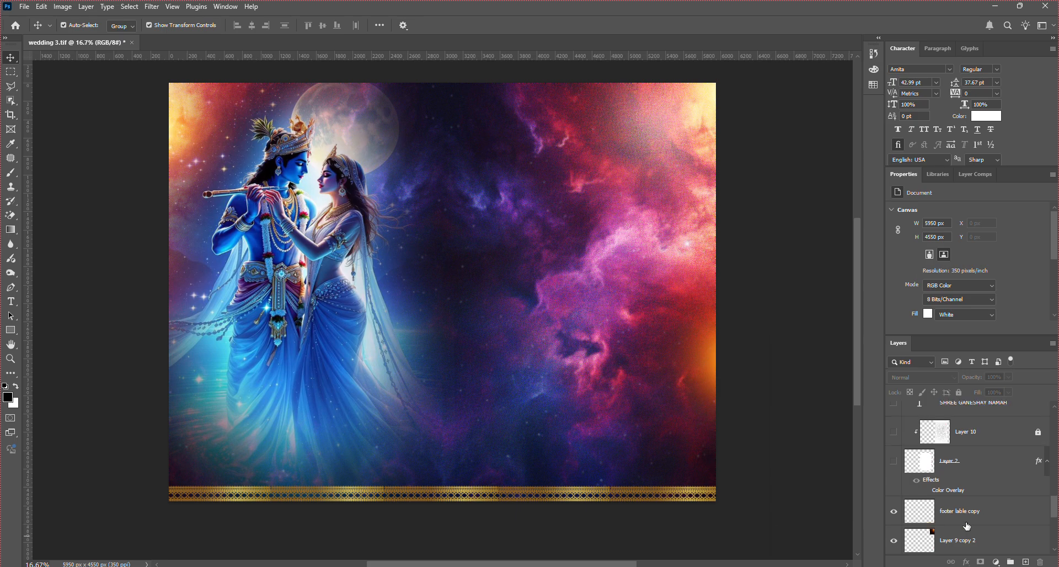
{"action": "left_click", "coordinate": [893, 461]}
{"action": "left_click", "coordinate": [810, 409]}
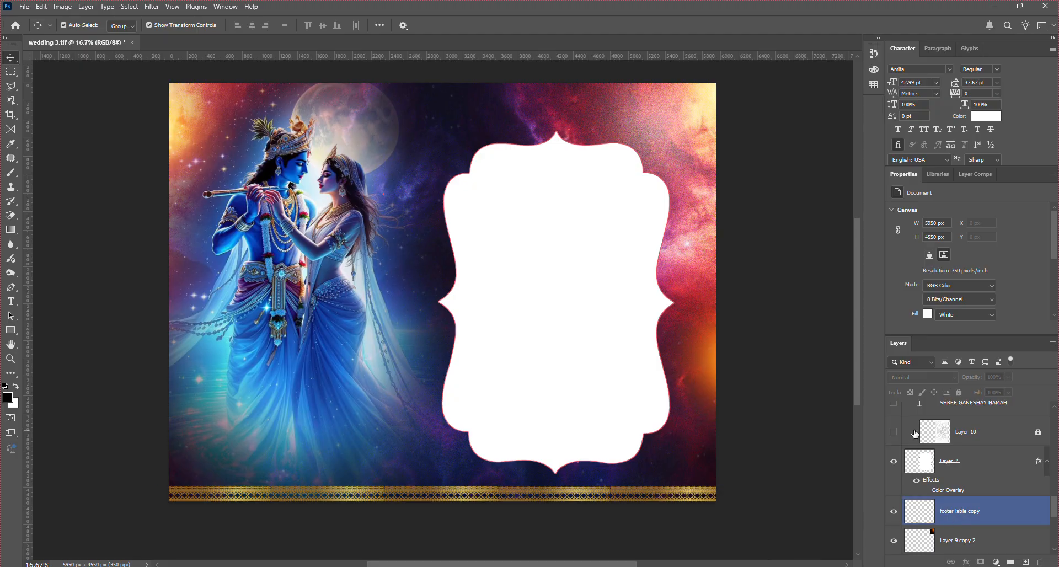
{"action": "left_click", "coordinate": [894, 434]}
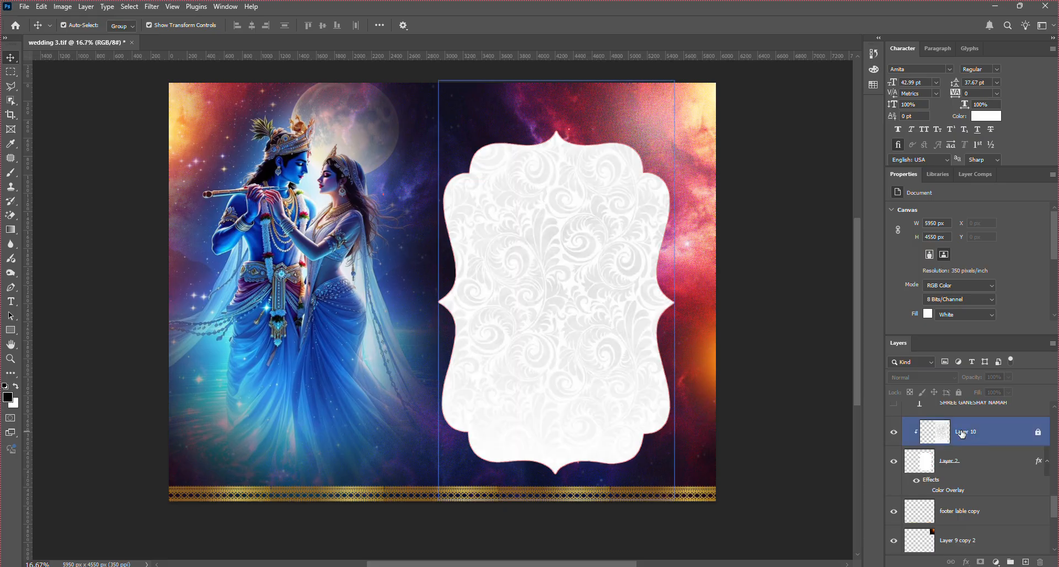
{"action": "scroll", "coordinate": [975, 446], "scroll_direction": "up", "scroll_amount": 1}
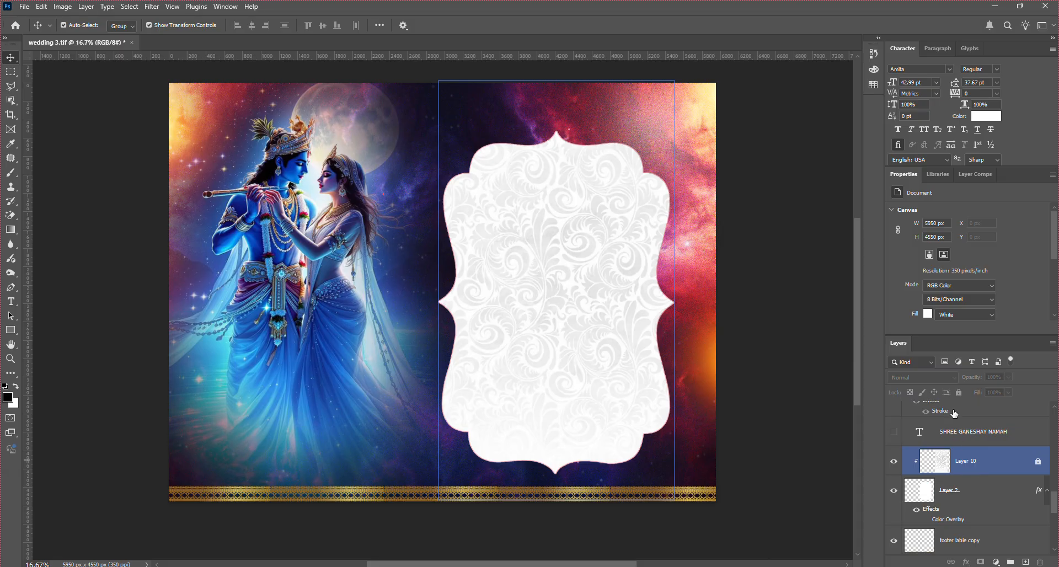
{"action": "left_click", "coordinate": [844, 348]}
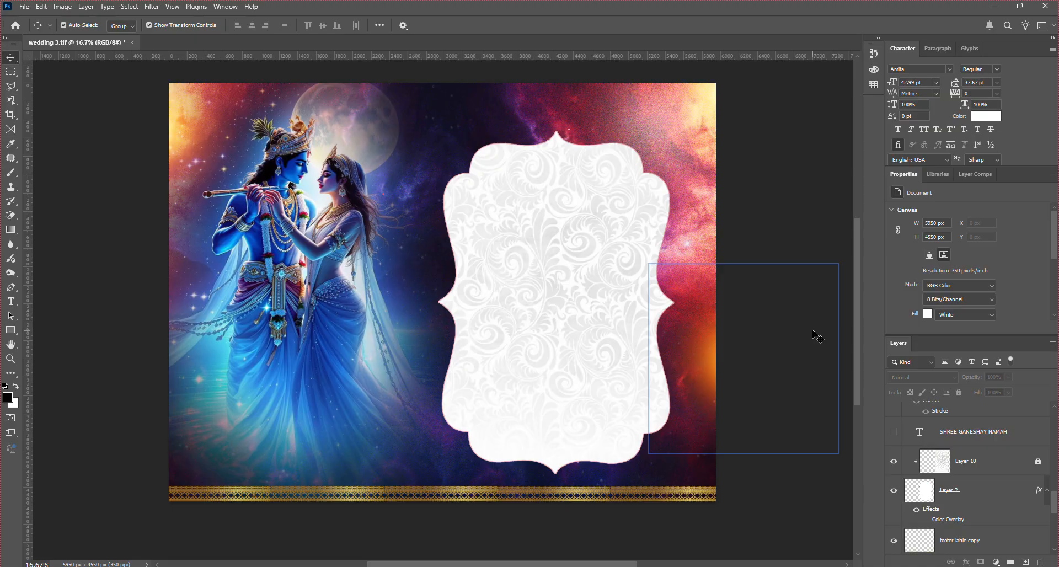
Turn on the visibility of the SHREE GANESHAY NAMAH text layer and the stroked groom's name layer above it
{"action": "left_click", "coordinate": [891, 437]}
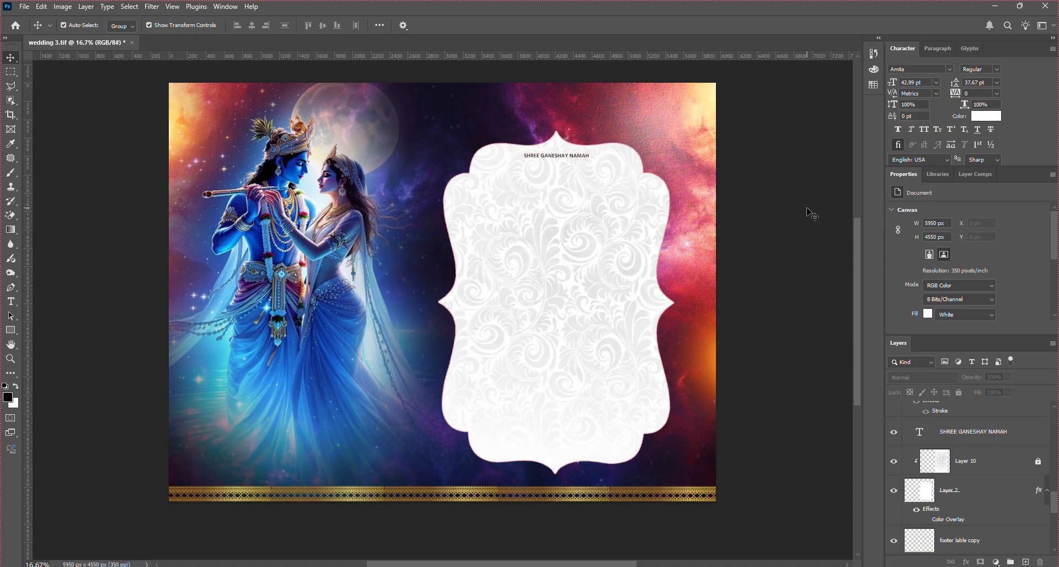
{"action": "scroll", "coordinate": [959, 485], "scroll_direction": "up", "scroll_amount": 2}
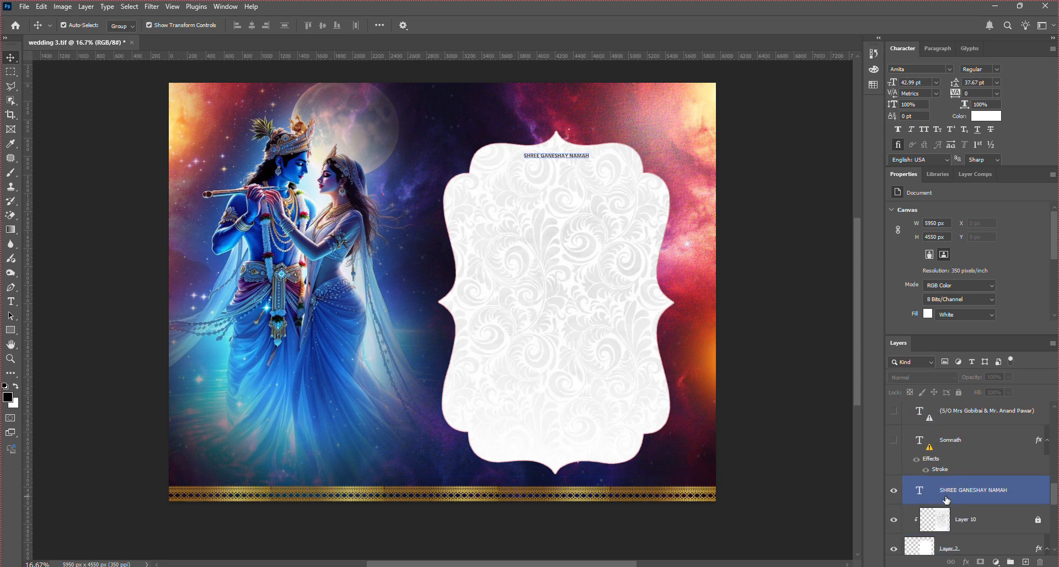
{"action": "left_click", "coordinate": [949, 521]}
{"action": "scroll", "coordinate": [948, 485], "scroll_direction": "up", "scroll_amount": 1}
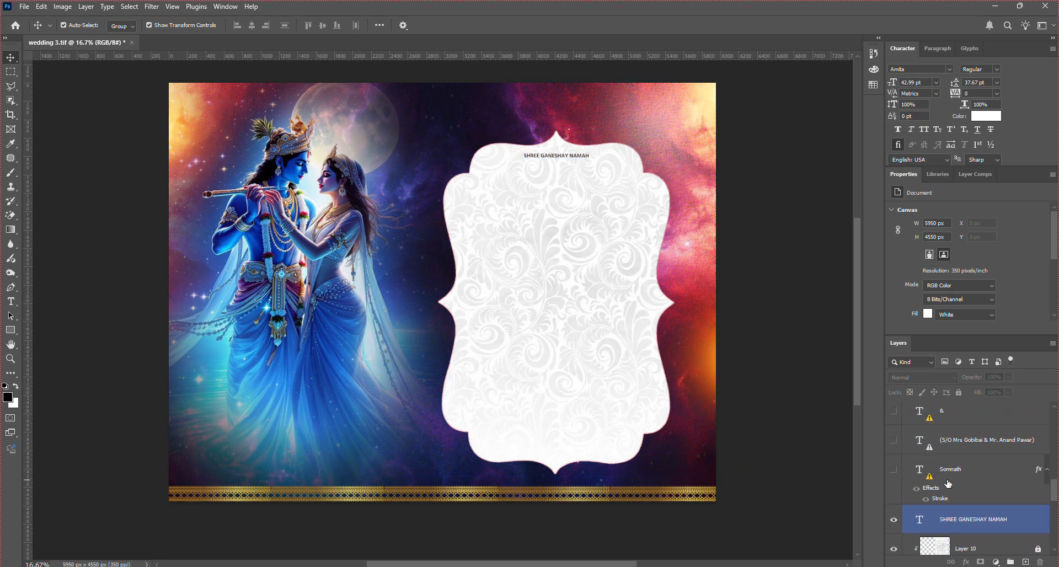
{"action": "left_click", "coordinate": [894, 471]}
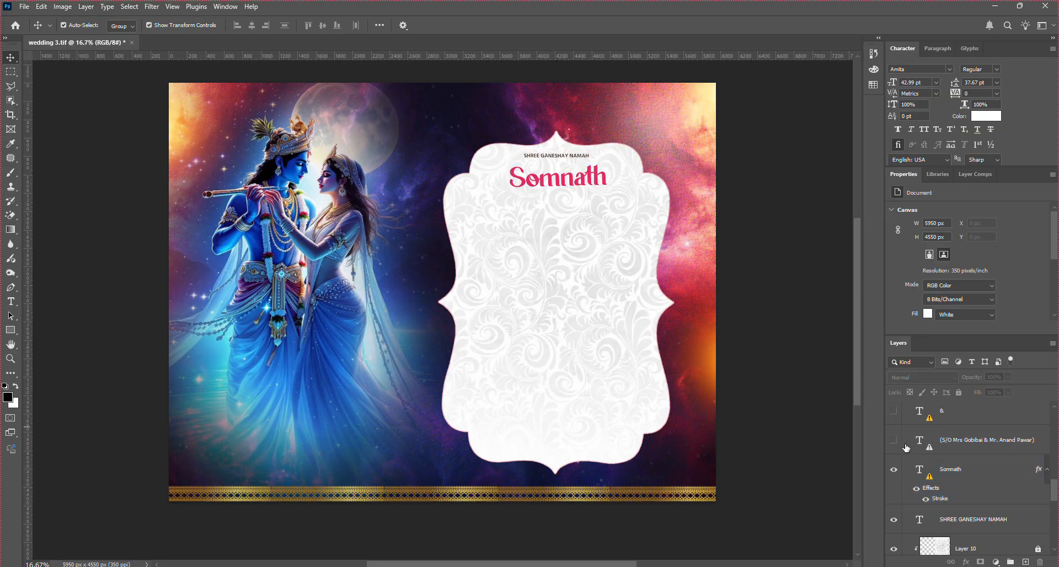
Turn on the visibility of the groom's parents text layer and the "&" text layer above it
{"action": "left_click", "coordinate": [893, 440]}
{"action": "left_click", "coordinate": [907, 448]}
{"action": "scroll", "coordinate": [908, 464], "scroll_direction": "up", "scroll_amount": 2}
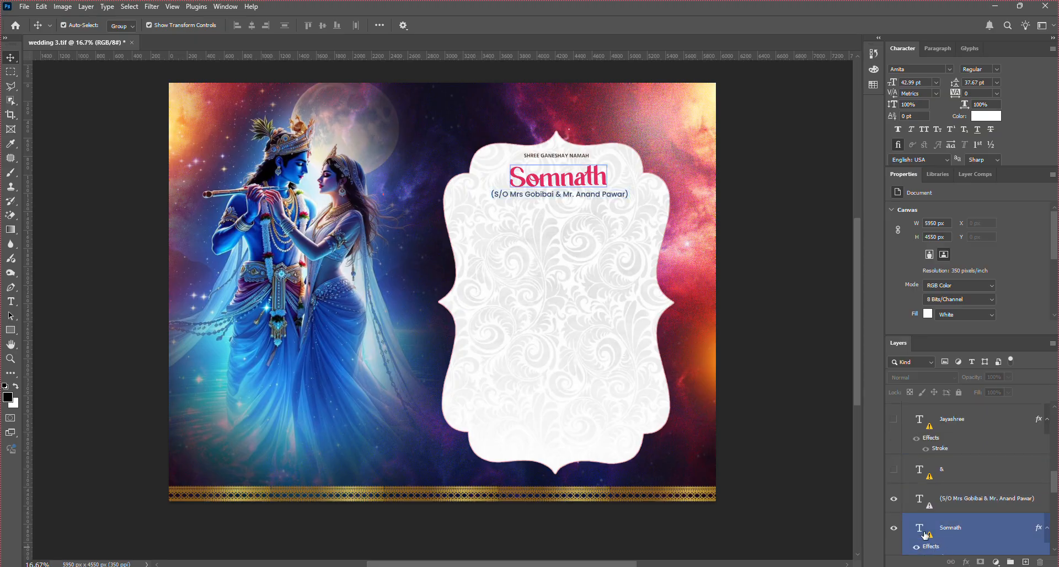
{"action": "left_click", "coordinate": [894, 469]}
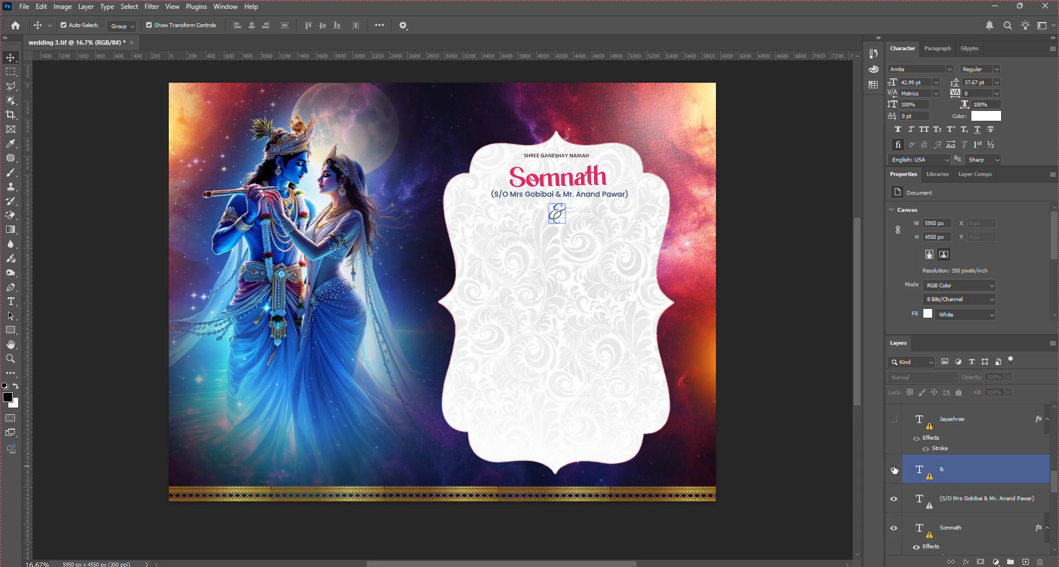
{"action": "scroll", "coordinate": [896, 468], "scroll_direction": "up", "scroll_amount": 1}
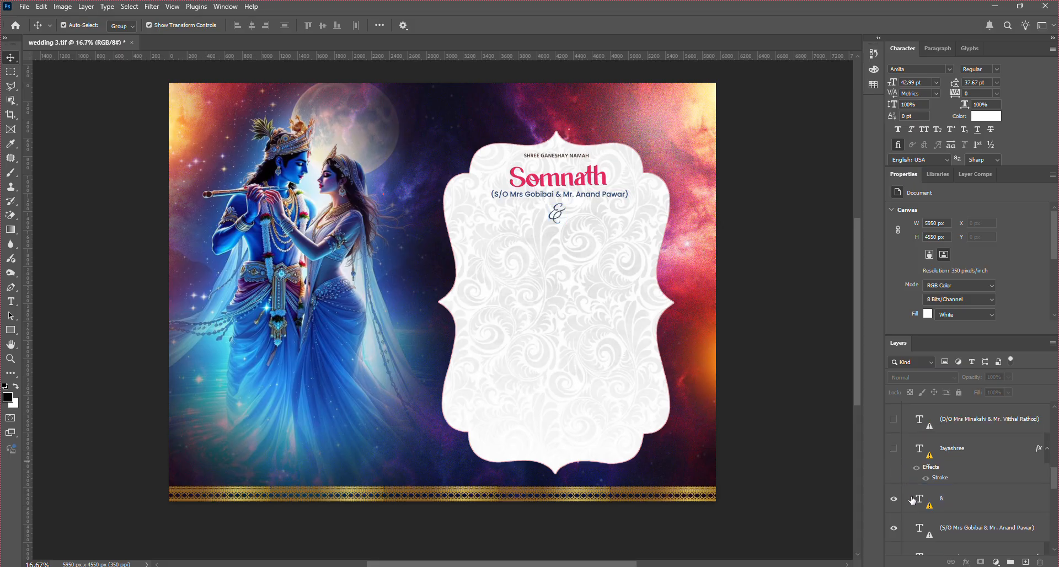
Turn on the visibility of the bride's name layer and the text layer naming her parents
{"action": "left_click", "coordinate": [894, 449]}
{"action": "scroll", "coordinate": [895, 452], "scroll_direction": "up", "scroll_amount": 1}
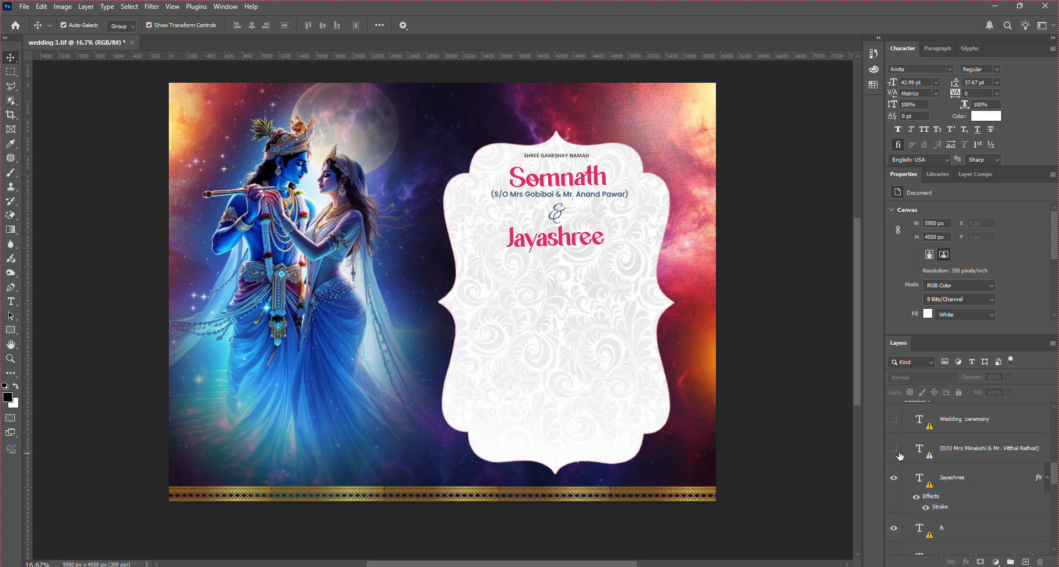
{"action": "left_click", "coordinate": [894, 449]}
{"action": "scroll", "coordinate": [896, 452], "scroll_direction": "up", "scroll_amount": 1}
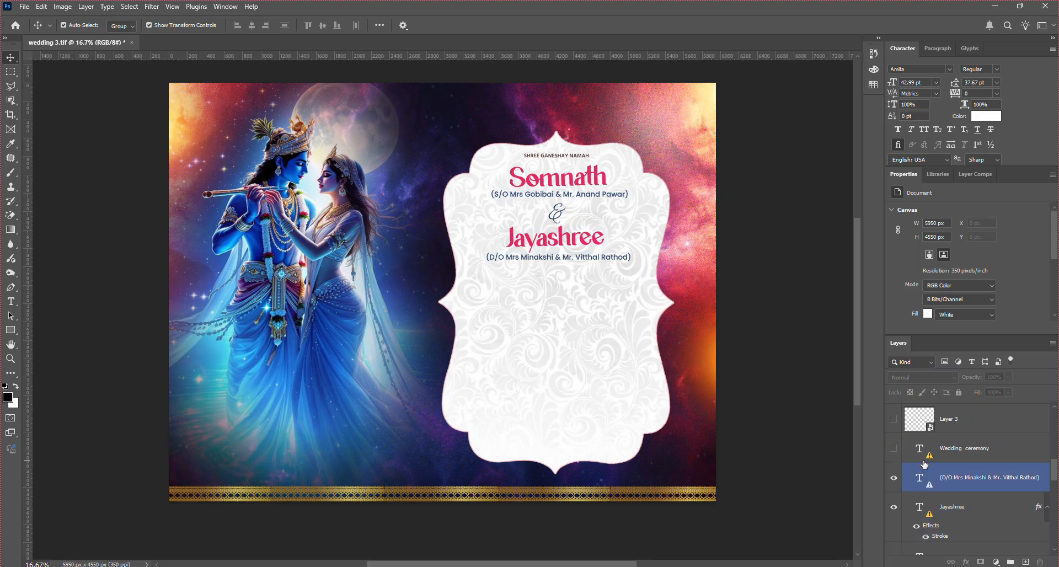
{"action": "left_click", "coordinate": [939, 515]}
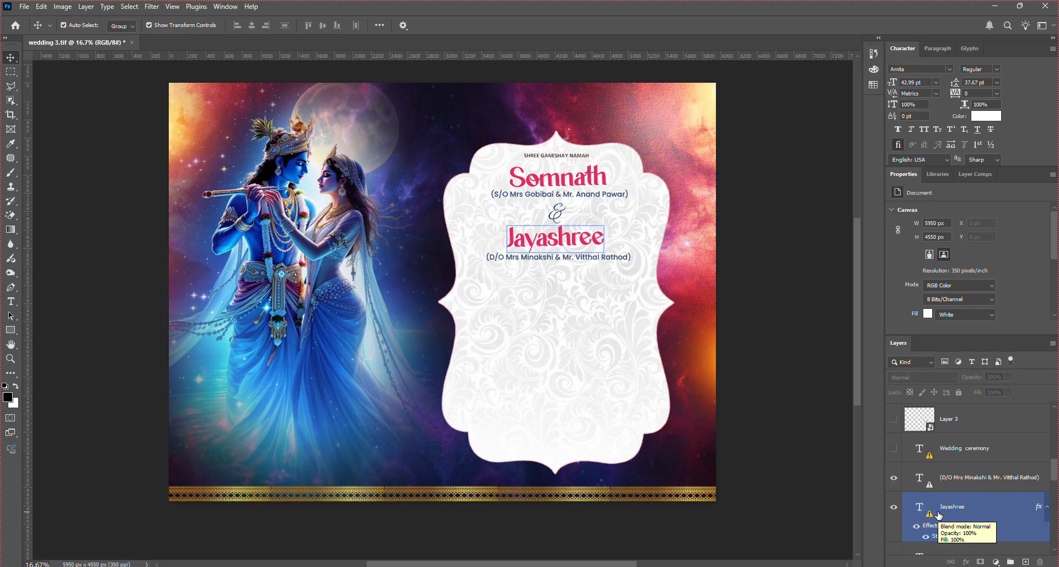
{"action": "left_click", "coordinate": [939, 515], "text": "ctrl"}
Turn on the visibility of the Wedding ceremony text layer
{"action": "left_click", "coordinate": [894, 448]}
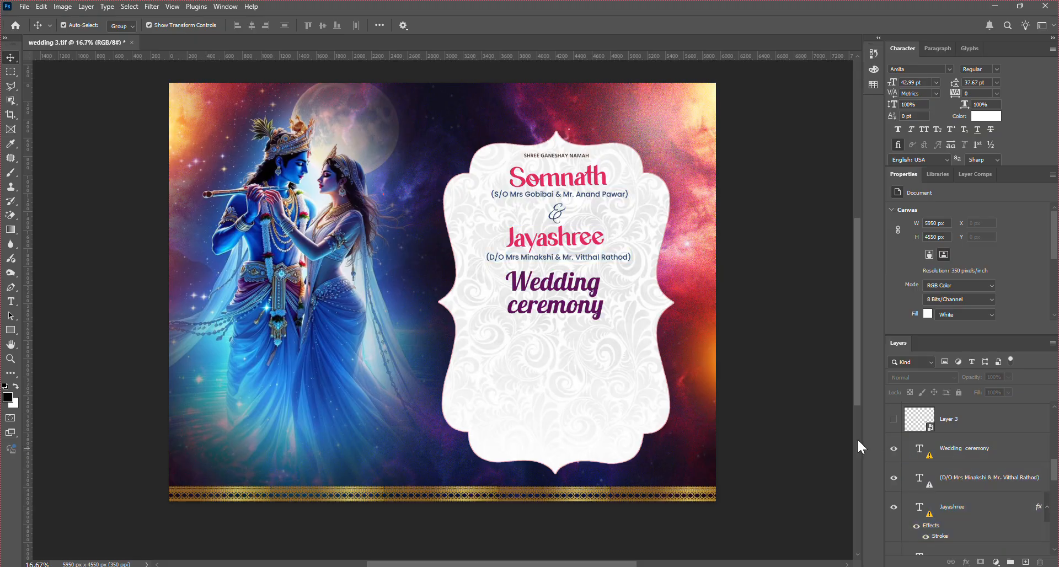
{"action": "left_click", "coordinate": [953, 529]}
{"action": "scroll", "coordinate": [957, 534], "scroll_direction": "up", "scroll_amount": 1}
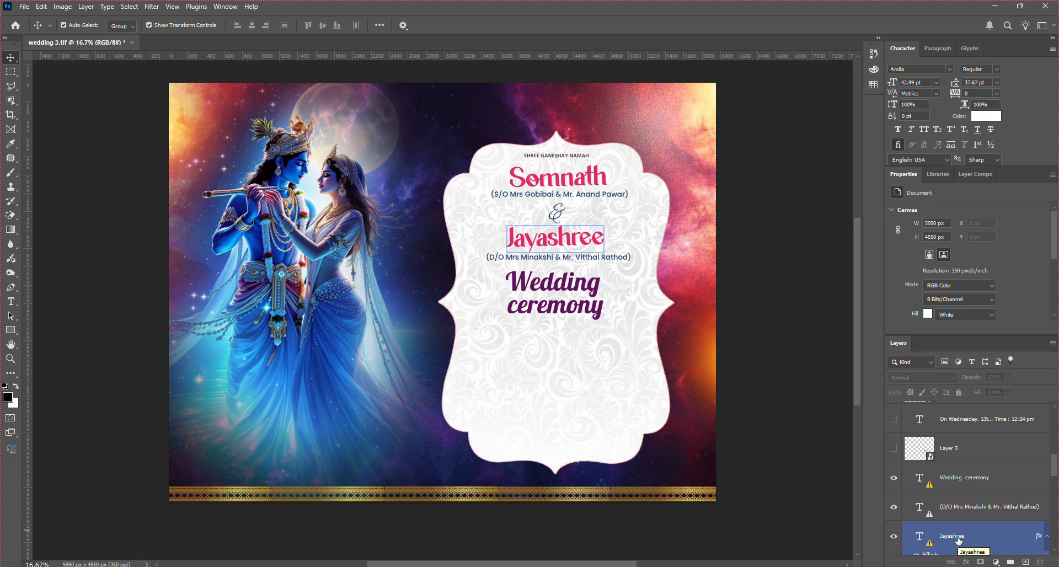
Turn on the ornamental divider on Layer 3, toggling it to compare, and show the wedding date and time text layer above it
{"action": "left_click", "coordinate": [894, 449]}
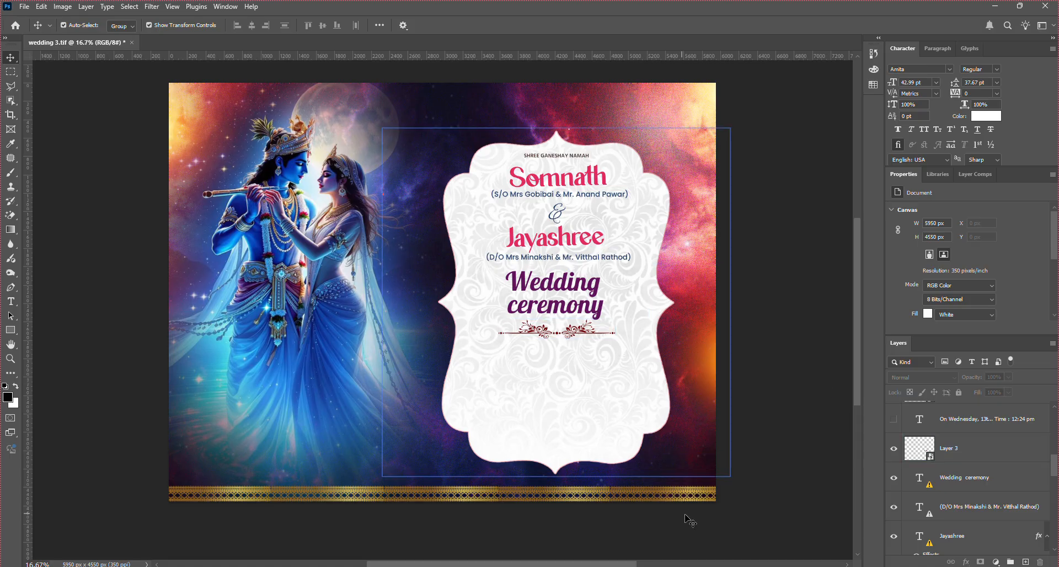
{"action": "left_click", "coordinate": [894, 449]}
{"action": "left_click", "coordinate": [893, 449]}
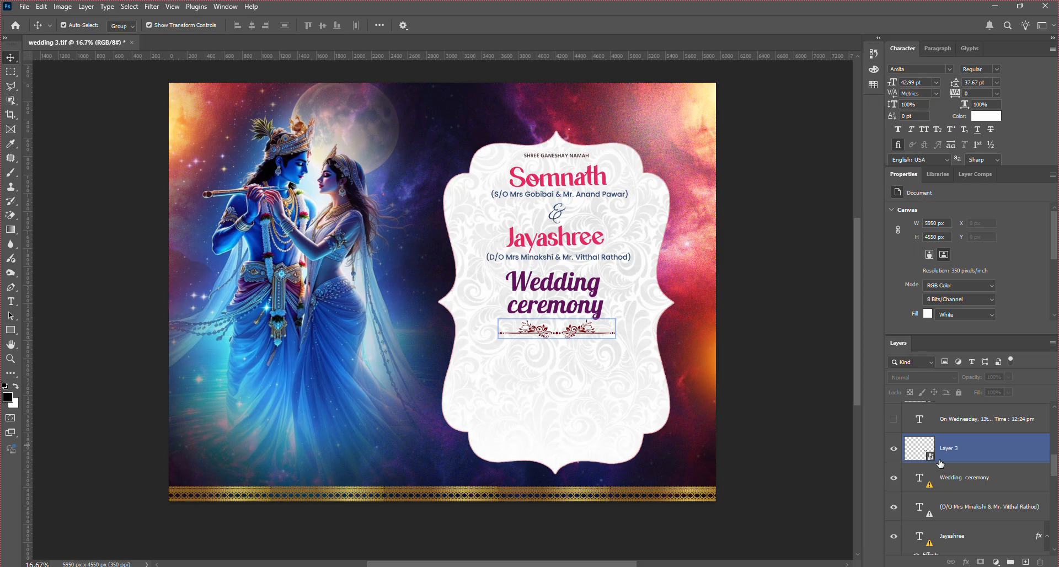
{"action": "scroll", "coordinate": [896, 460], "scroll_direction": "up", "scroll_amount": 1}
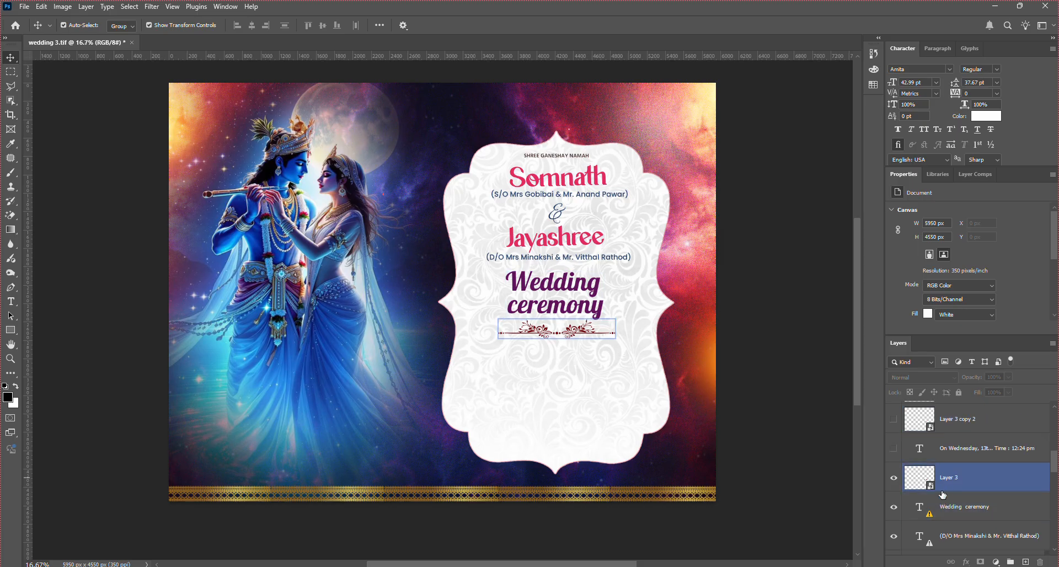
{"action": "left_click", "coordinate": [894, 448]}
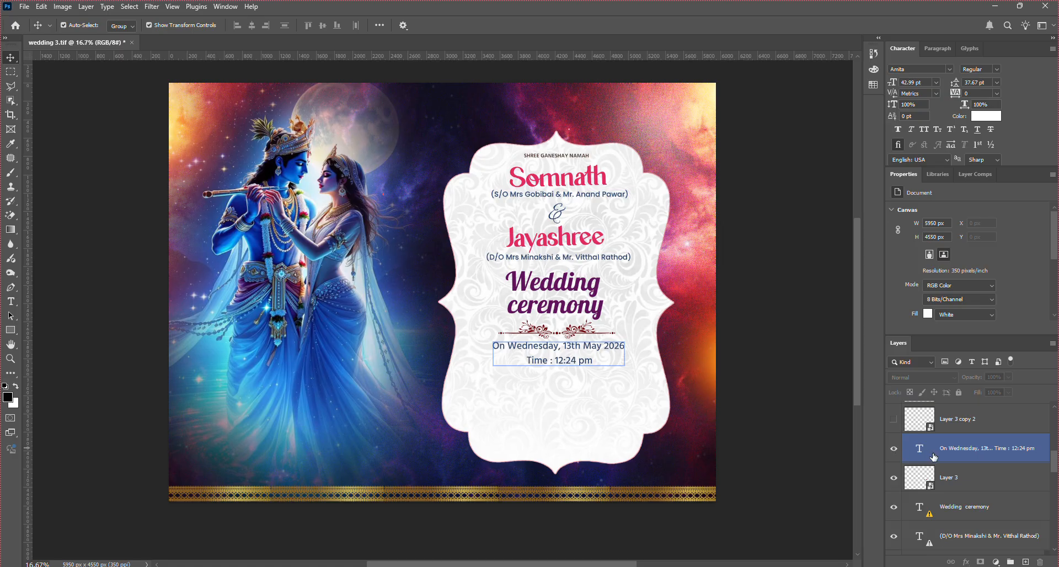
Turn on the lower divider on Layer 3 copy 2 and the purple label on Layer 4 with its Venue text
{"action": "scroll", "coordinate": [895, 457], "scroll_direction": "up", "scroll_amount": 2}
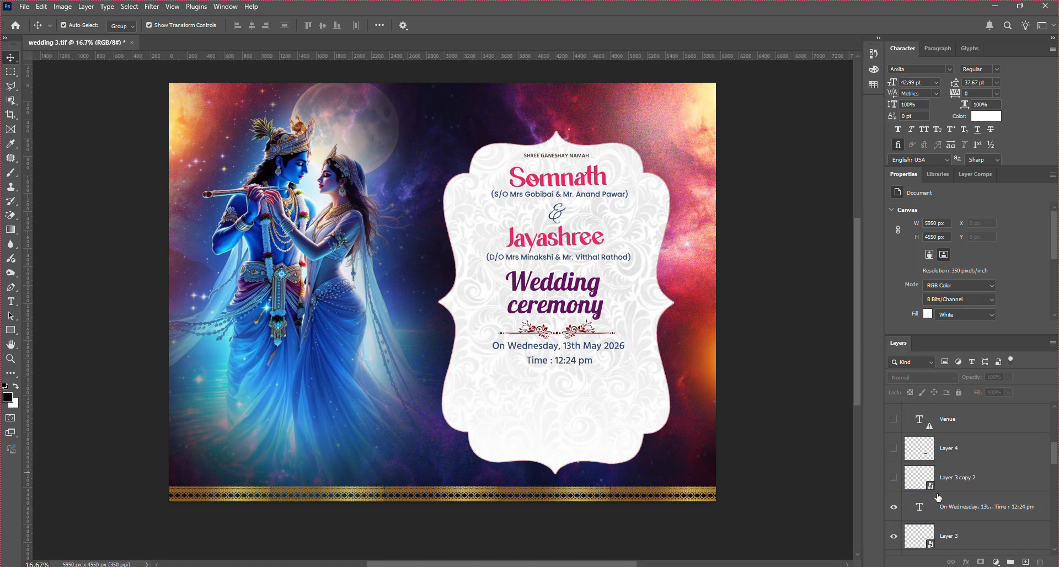
{"action": "scroll", "coordinate": [894, 478], "scroll_direction": "up", "scroll_amount": 1}
{"action": "left_click", "coordinate": [893, 478]}
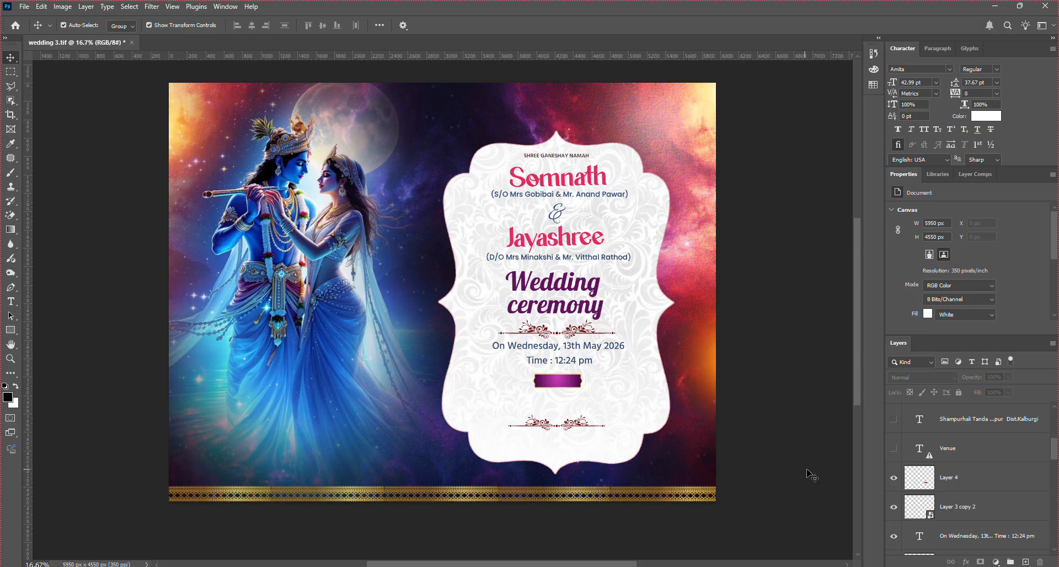
{"action": "left_click", "coordinate": [894, 449]}
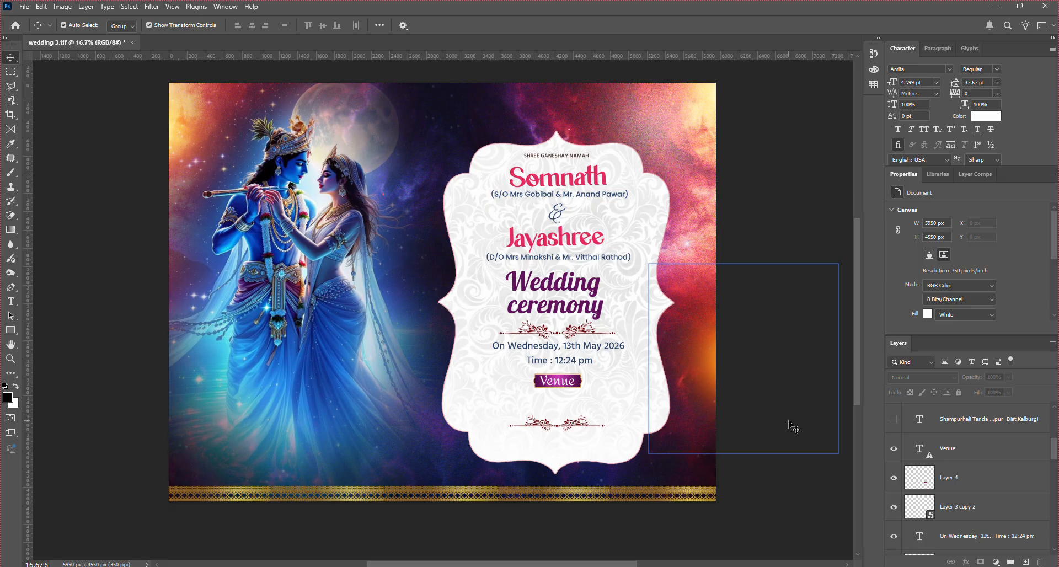
Turn on the visibility of the venue address text layer and the family invitation text layer above it
{"action": "left_click", "coordinate": [894, 419]}
{"action": "left_click", "coordinate": [903, 448]}
{"action": "scroll", "coordinate": [927, 497], "scroll_direction": "up", "scroll_amount": 3}
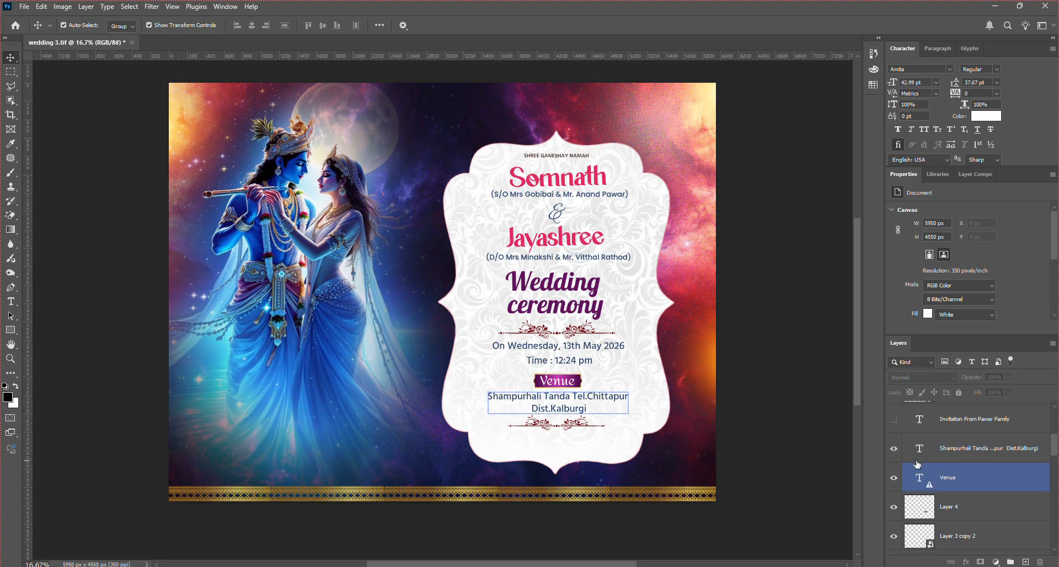
{"action": "left_click", "coordinate": [939, 514]}
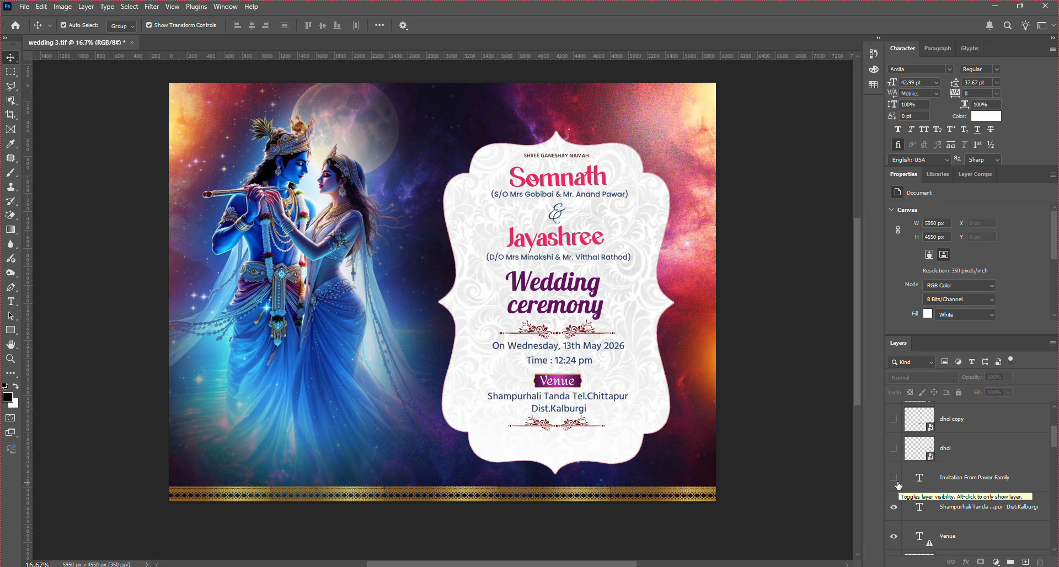
{"action": "left_click", "coordinate": [895, 480]}
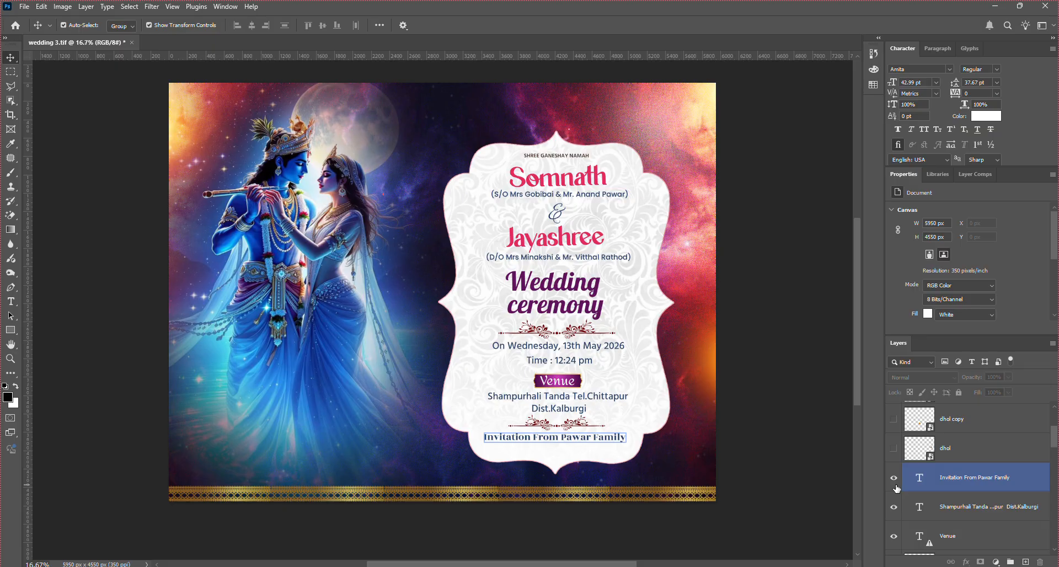
{"action": "left_click_drag", "start_coordinate": [649, 264], "coordinate": [812, 453]}
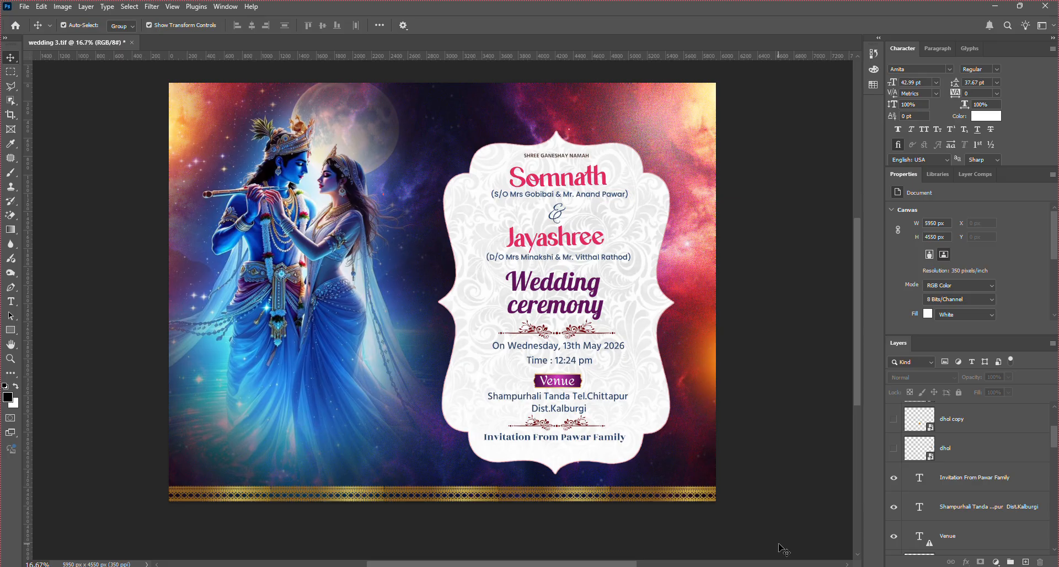
Turn on the visibility of the drum images on the dhol and dhol copy layers beside the white frame
{"action": "left_click", "coordinate": [898, 447]}
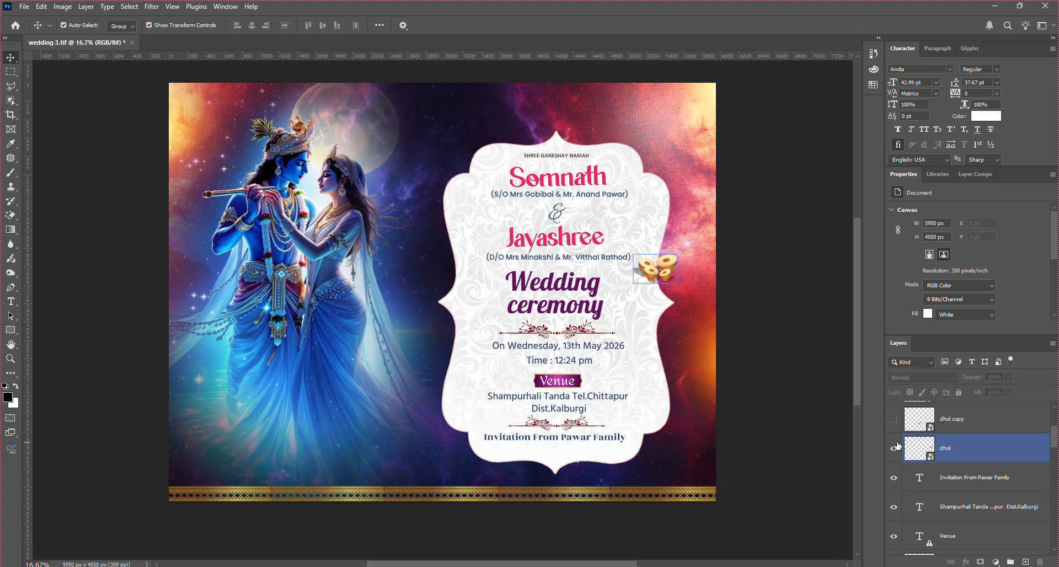
{"action": "scroll", "coordinate": [897, 447], "scroll_direction": "up", "scroll_amount": 1}
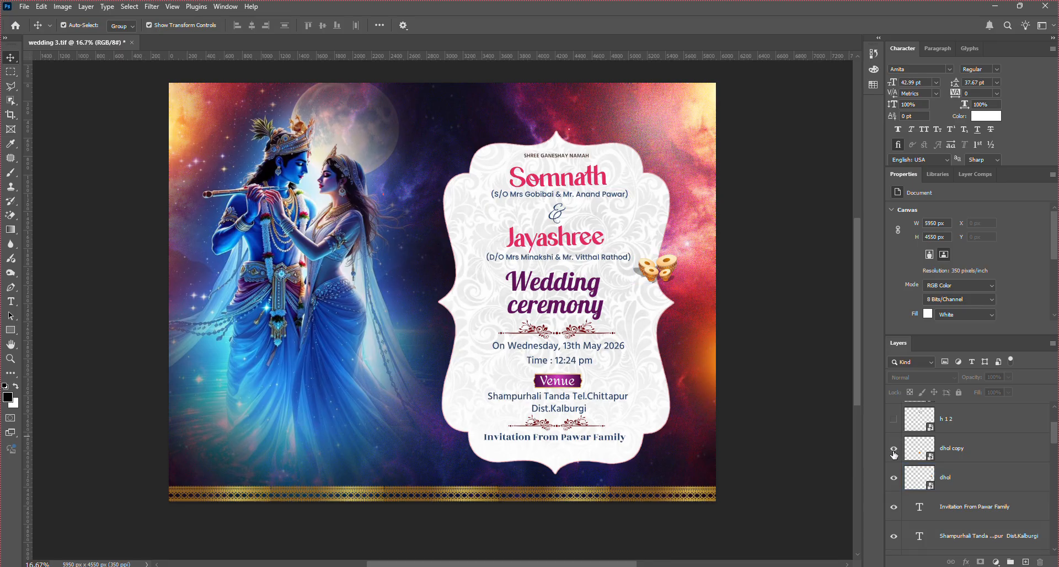
{"action": "left_click", "coordinate": [894, 450]}
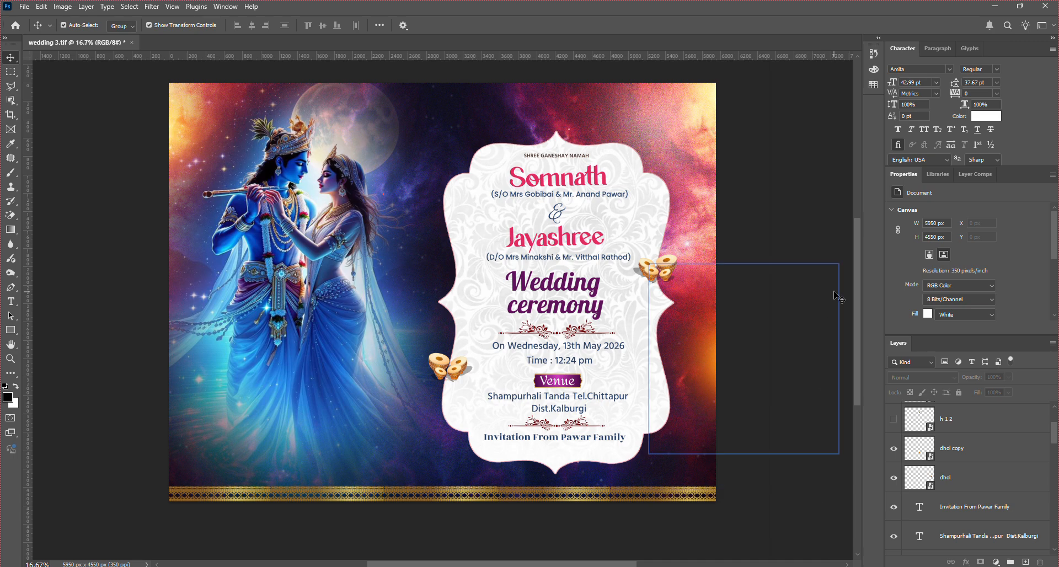
{"action": "left_click", "coordinate": [668, 260]}
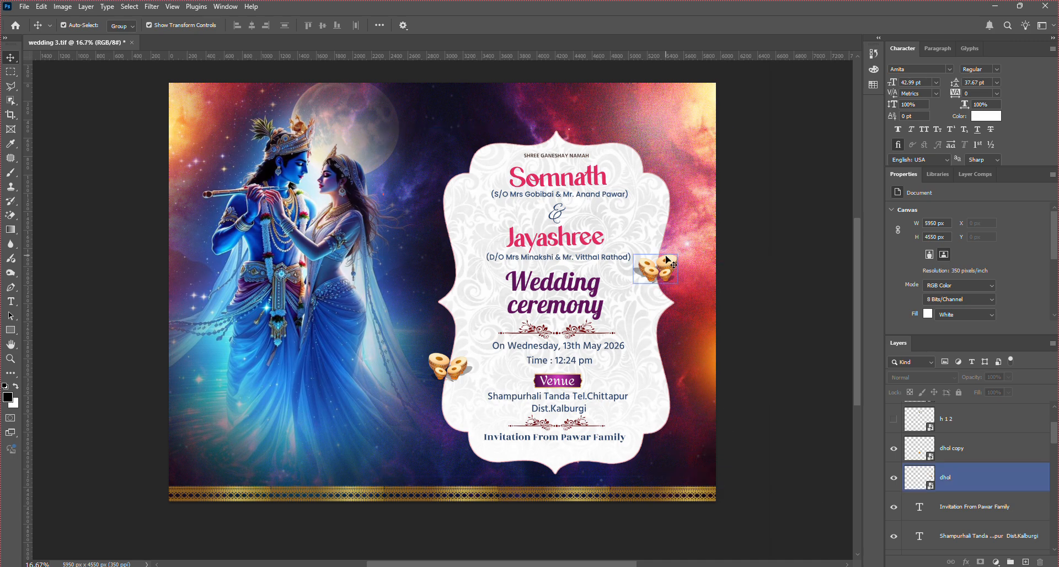
{"action": "left_click", "coordinate": [479, 363]}
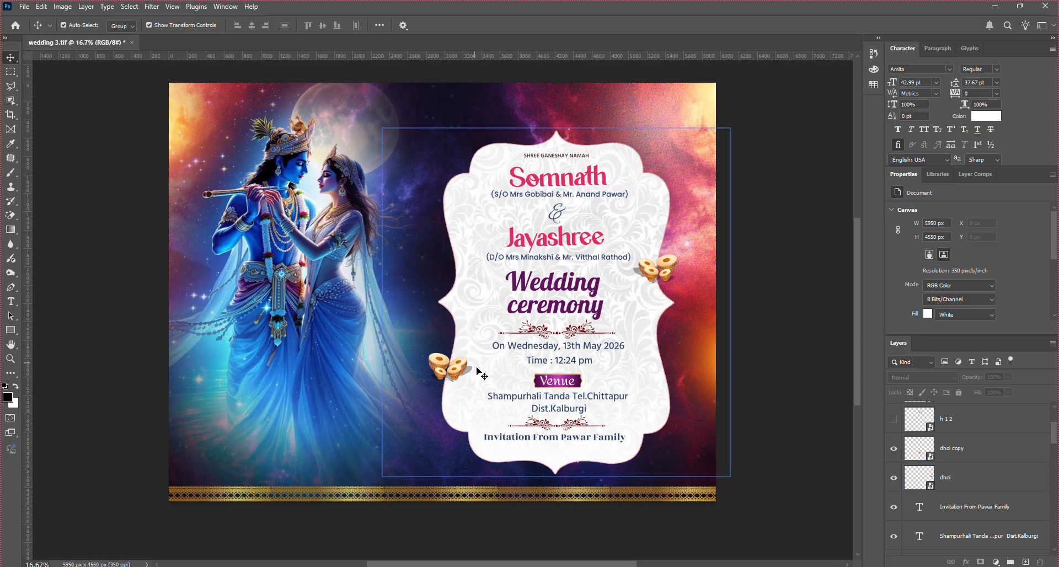
Turn on the visibility of the white flower images on the h 1 2 and h 1 2 copy layers
{"action": "scroll", "coordinate": [917, 478], "scroll_direction": "up", "scroll_amount": 1}
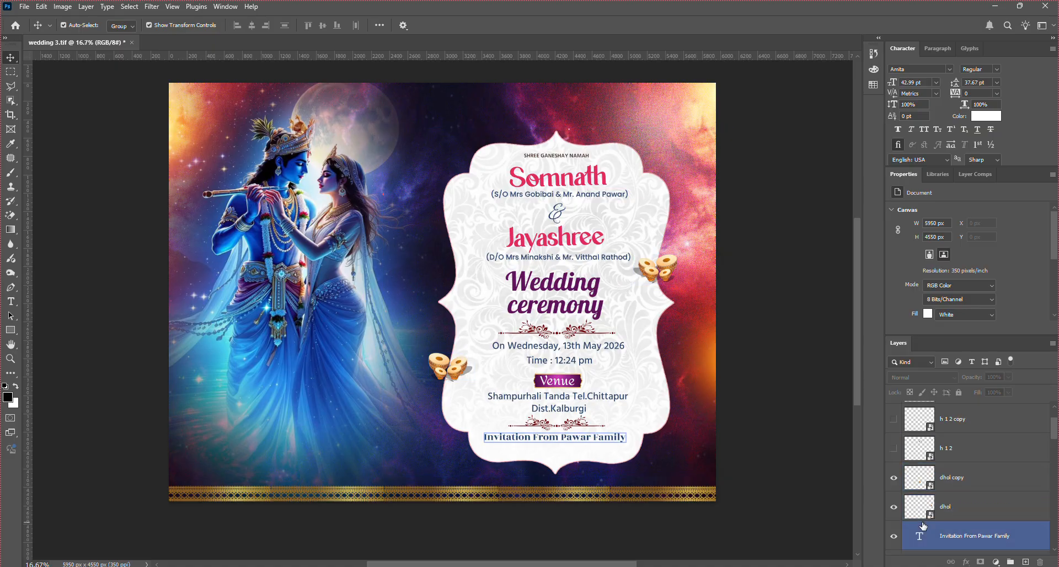
{"action": "left_click", "coordinate": [892, 448]}
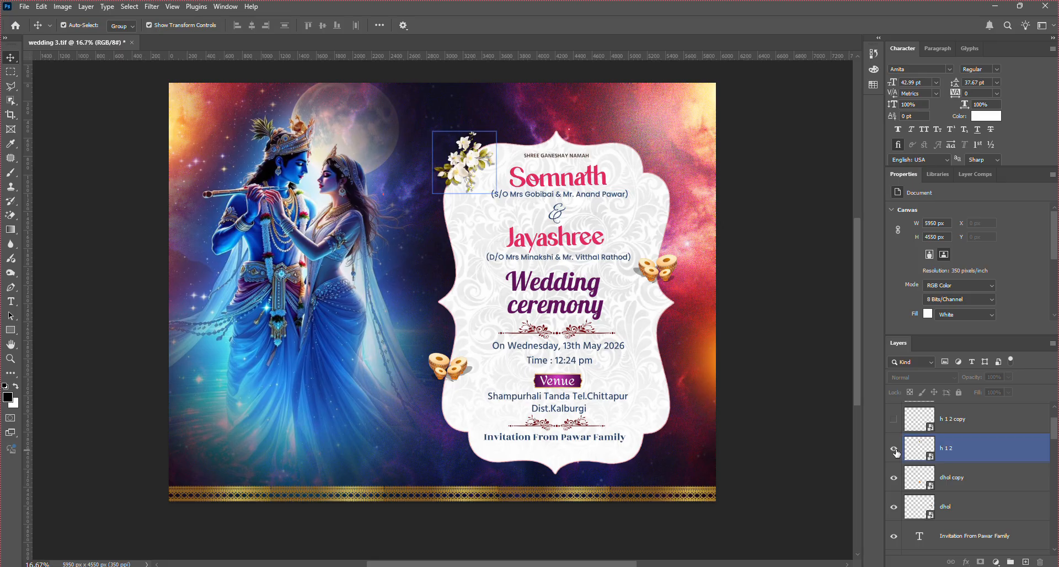
{"action": "scroll", "coordinate": [937, 474], "scroll_direction": "up", "scroll_amount": 1}
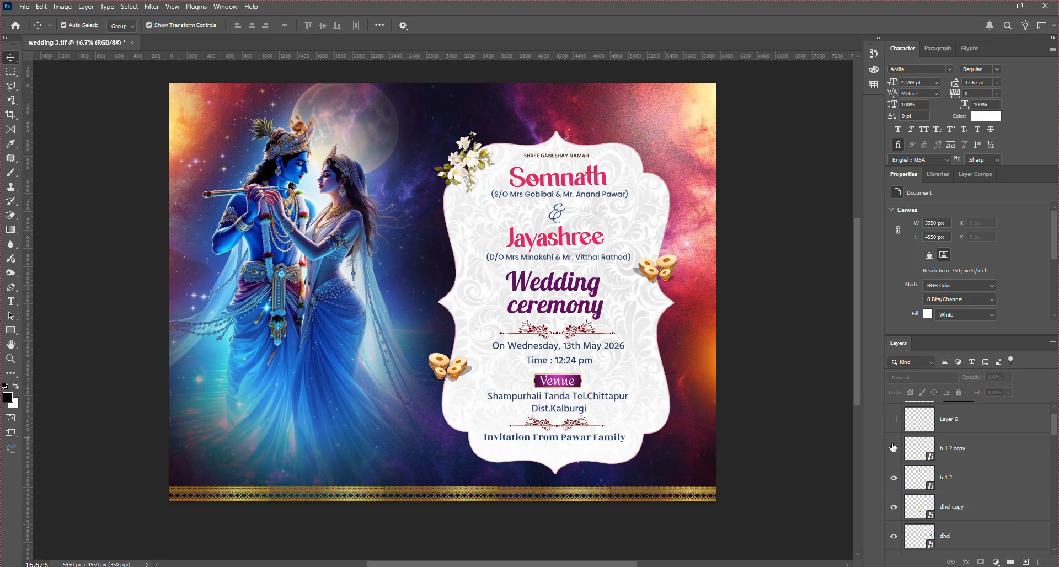
{"action": "left_click", "coordinate": [893, 449]}
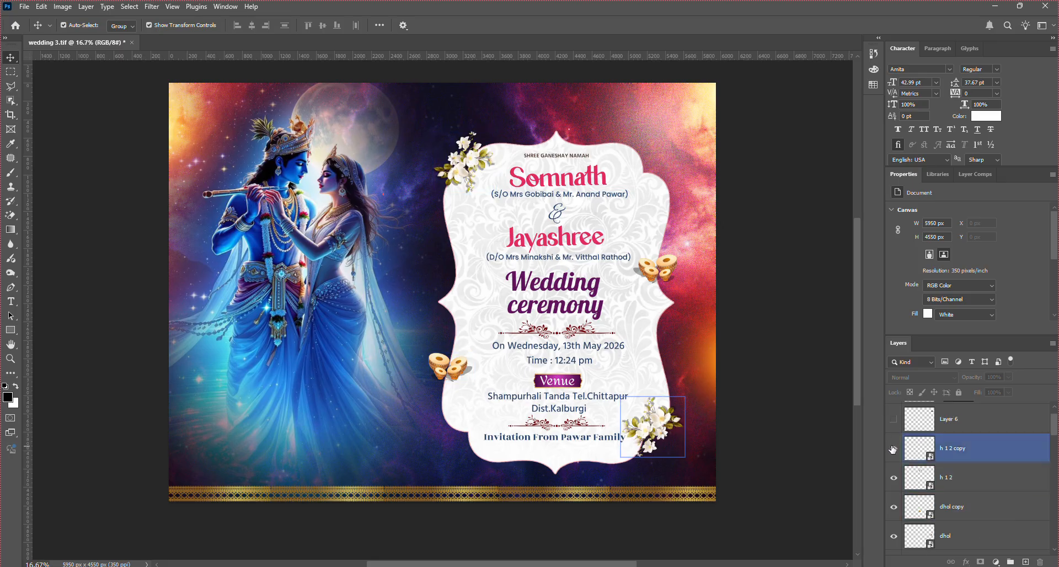
{"action": "left_click", "coordinate": [945, 460]}
Turn on the black shadow on Layer 6, toggling it off and on to compare and leaving it visible
{"action": "scroll", "coordinate": [947, 466], "scroll_direction": "up", "scroll_amount": 1}
{"action": "left_click", "coordinate": [954, 525]}
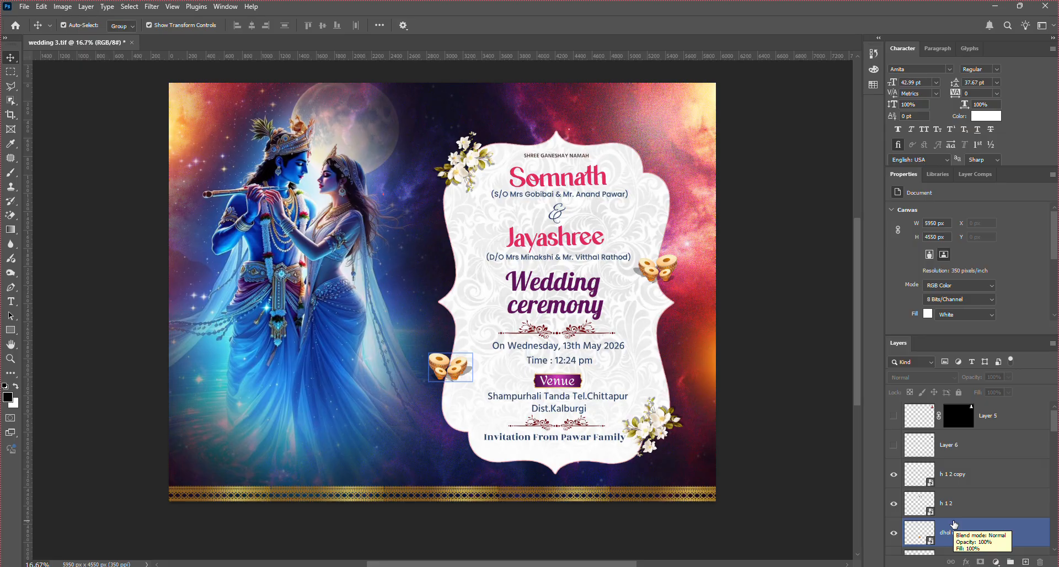
{"action": "left_click", "coordinate": [954, 474]}
{"action": "left_click", "coordinate": [938, 447]}
{"action": "left_click", "coordinate": [894, 446]}
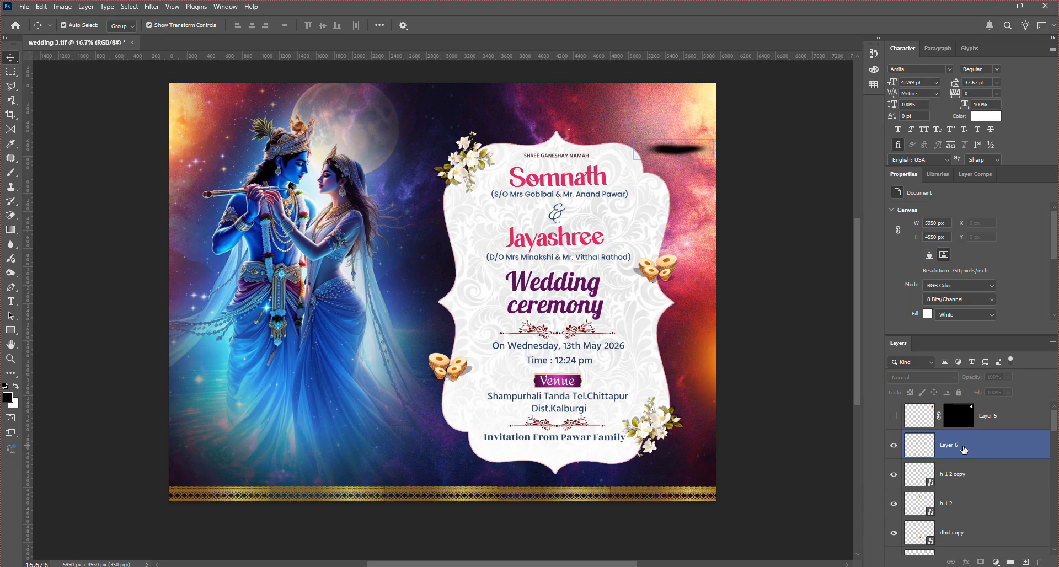
{"action": "left_click", "coordinate": [894, 445]}
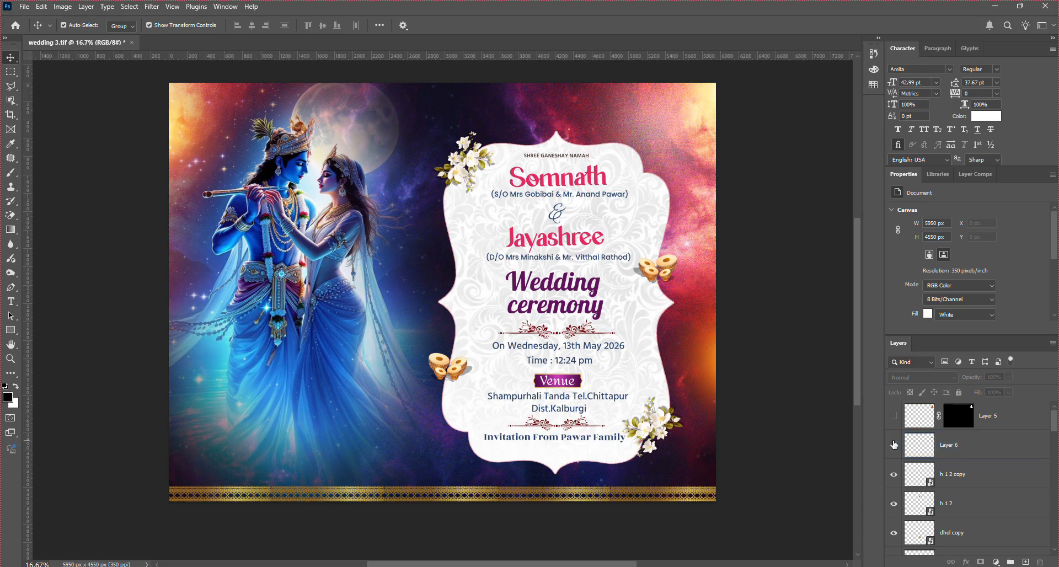
{"action": "left_click", "coordinate": [894, 444]}
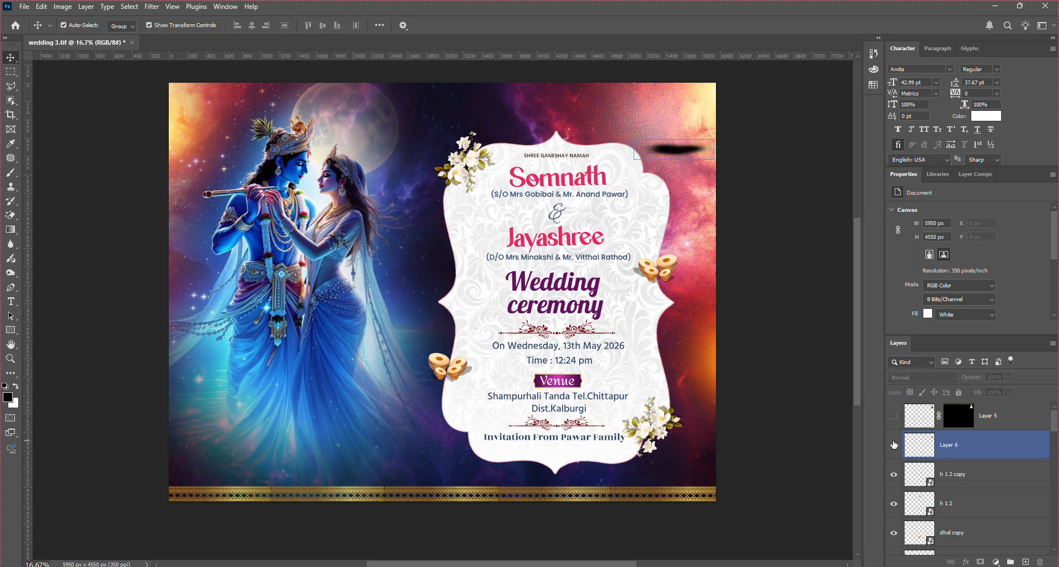
{"action": "left_click", "coordinate": [932, 530]}
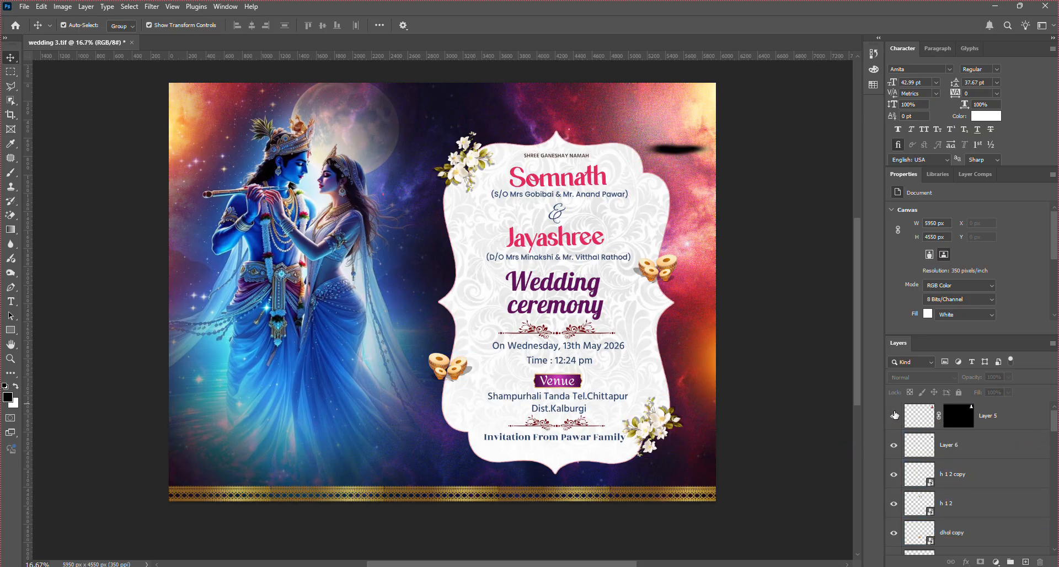
Turn on the visibility of the masked Ganesha figure on Layer 5 and review the completed card up close and as a whole
{"action": "left_click", "coordinate": [894, 416]}
{"action": "scroll", "coordinate": [839, 300], "scroll_direction": "up", "scroll_amount": 1}
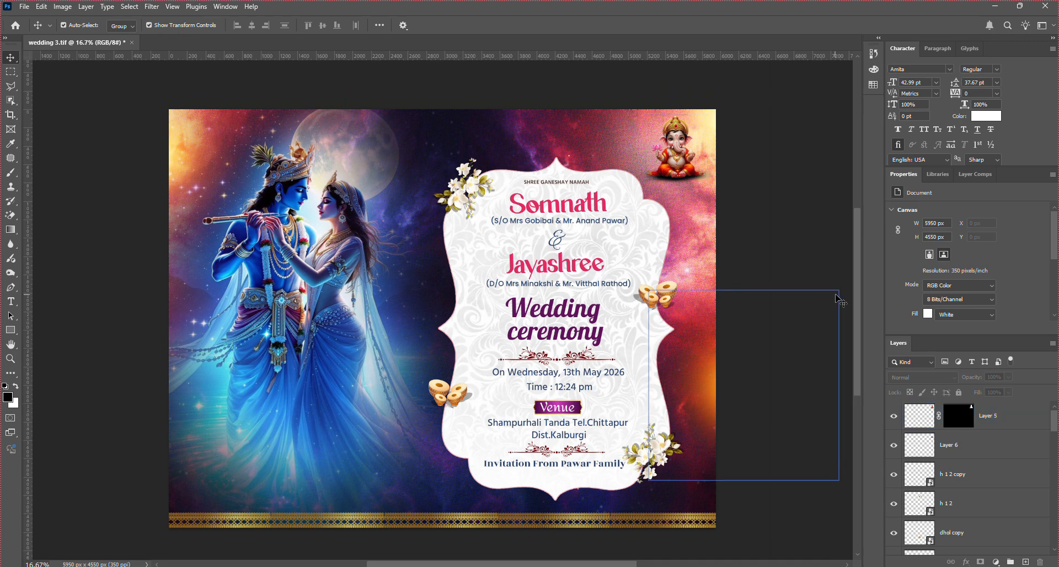
{"action": "scroll", "coordinate": [838, 300], "scroll_direction": "up", "scroll_amount": 3}
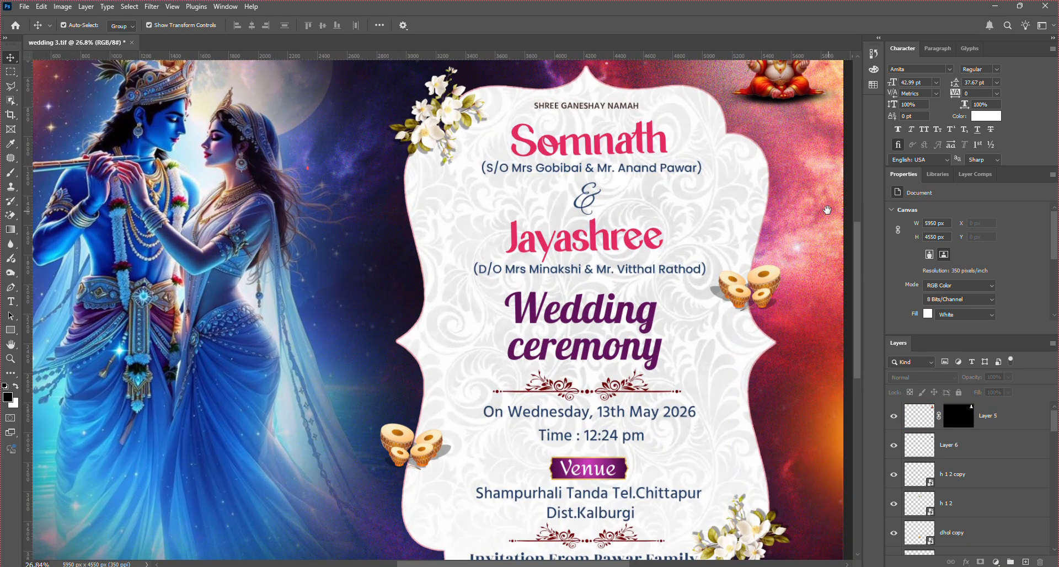
{"action": "left_click_drag", "start_coordinate": [833, 218], "coordinate": [825, 279]}
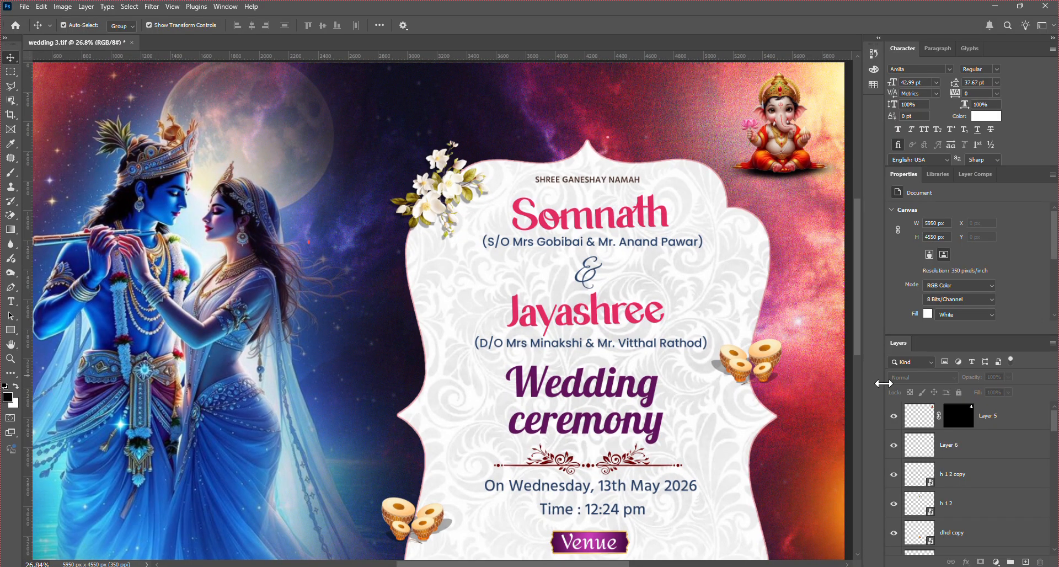
{"action": "key", "text": "ctrl+0"}
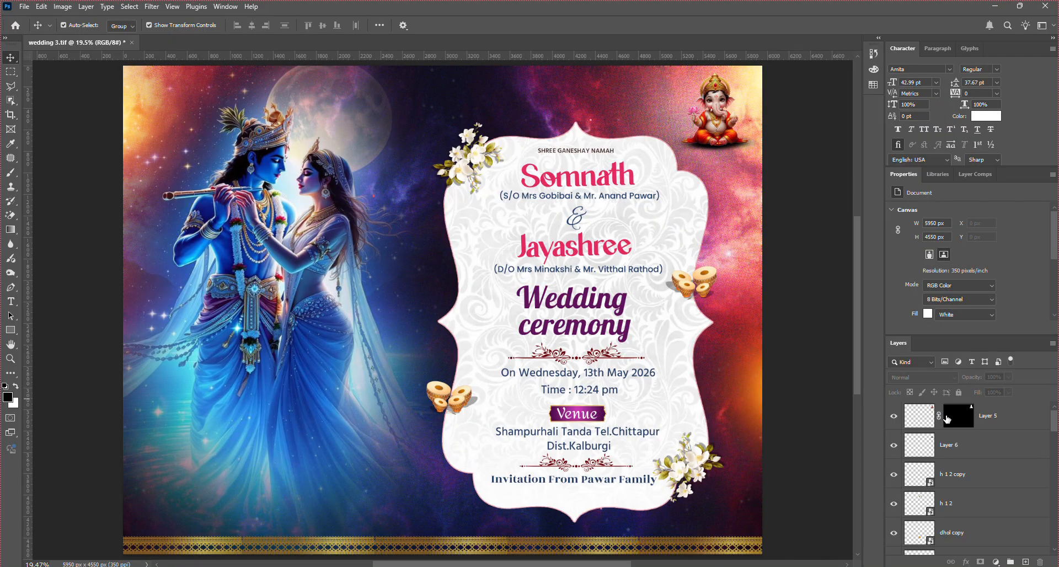
{"action": "left_click", "coordinate": [894, 445]}
{"action": "left_click", "coordinate": [802, 313]}
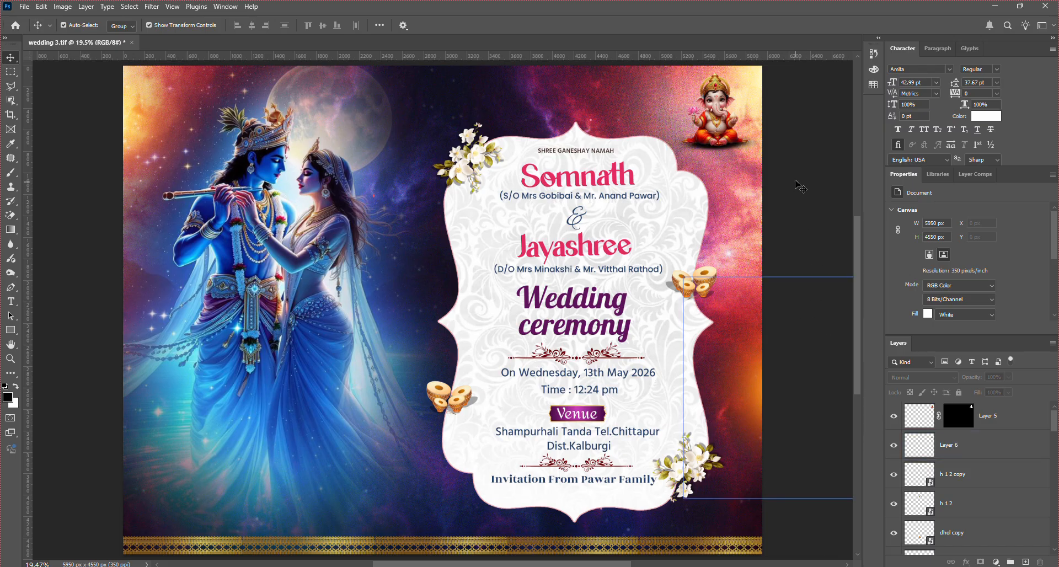